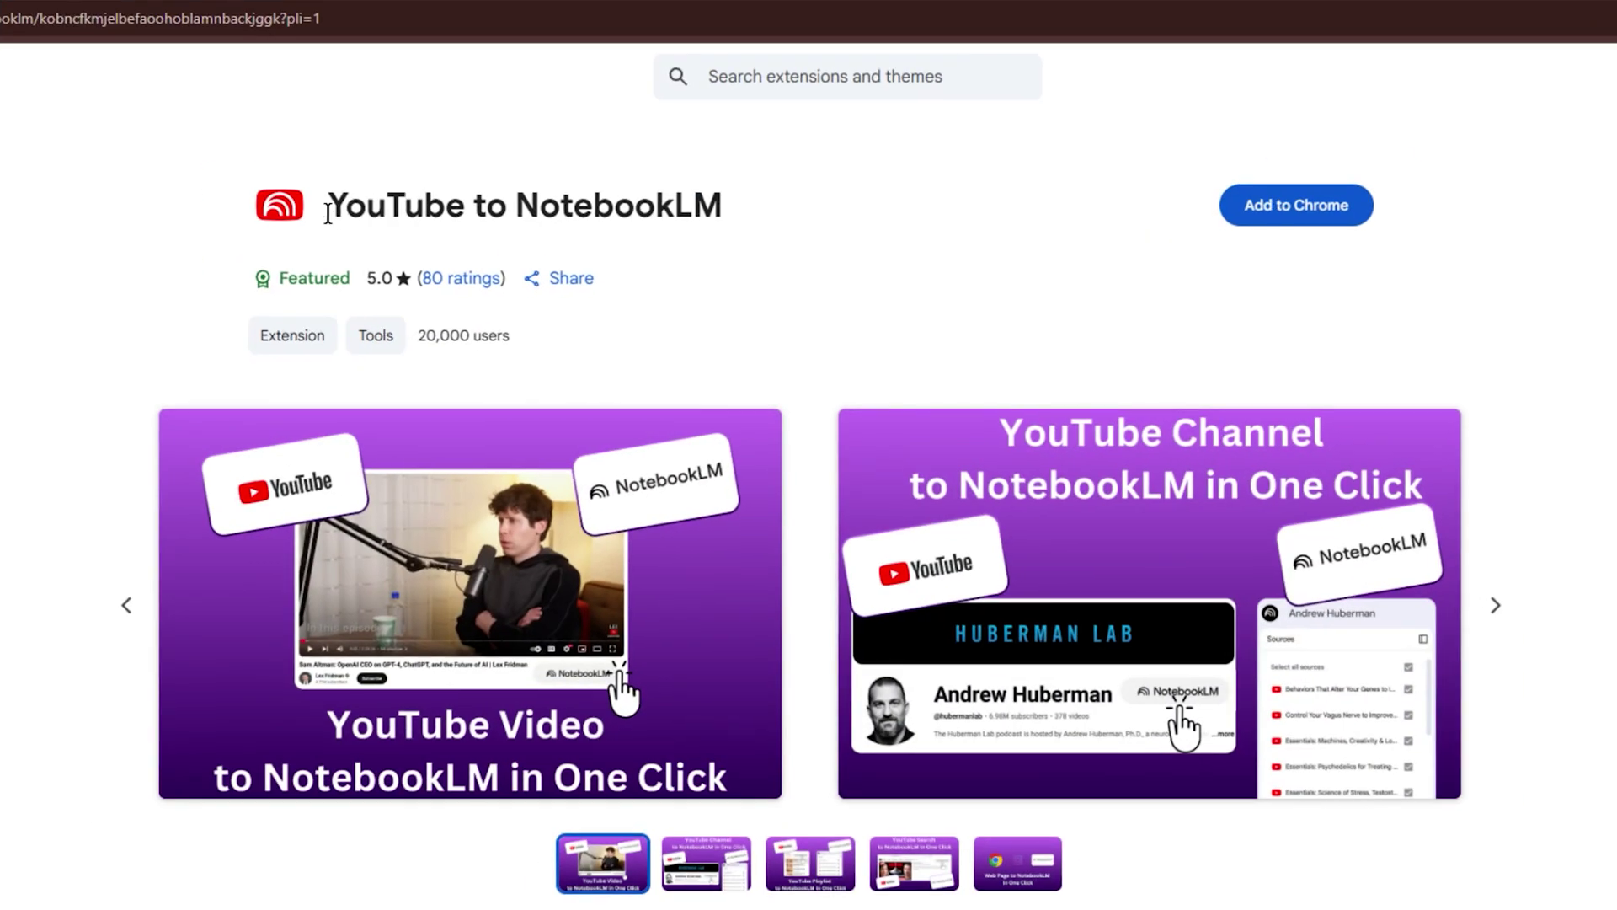
# Select the 'YouTube to NotebookLM' extension title on its Chrome Web Store page
pyautogui.moveTo(327, 206); pyautogui.dragTo(846, 234)
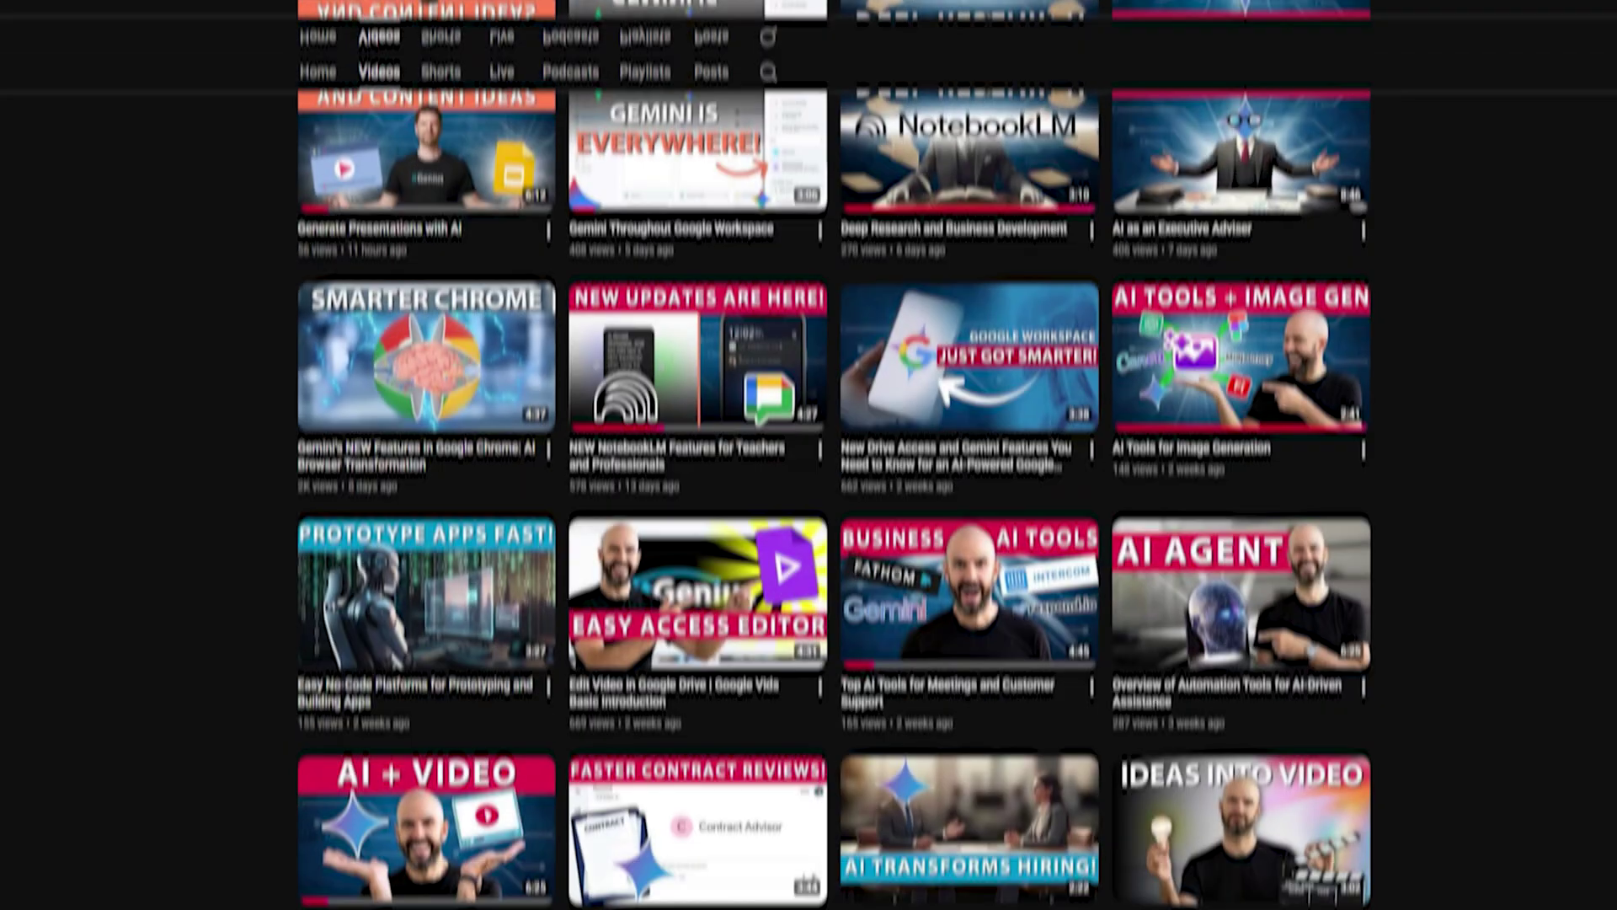
pyautogui.scroll(-10, 834, 472)
pyautogui.scroll(-15, 834, 472)
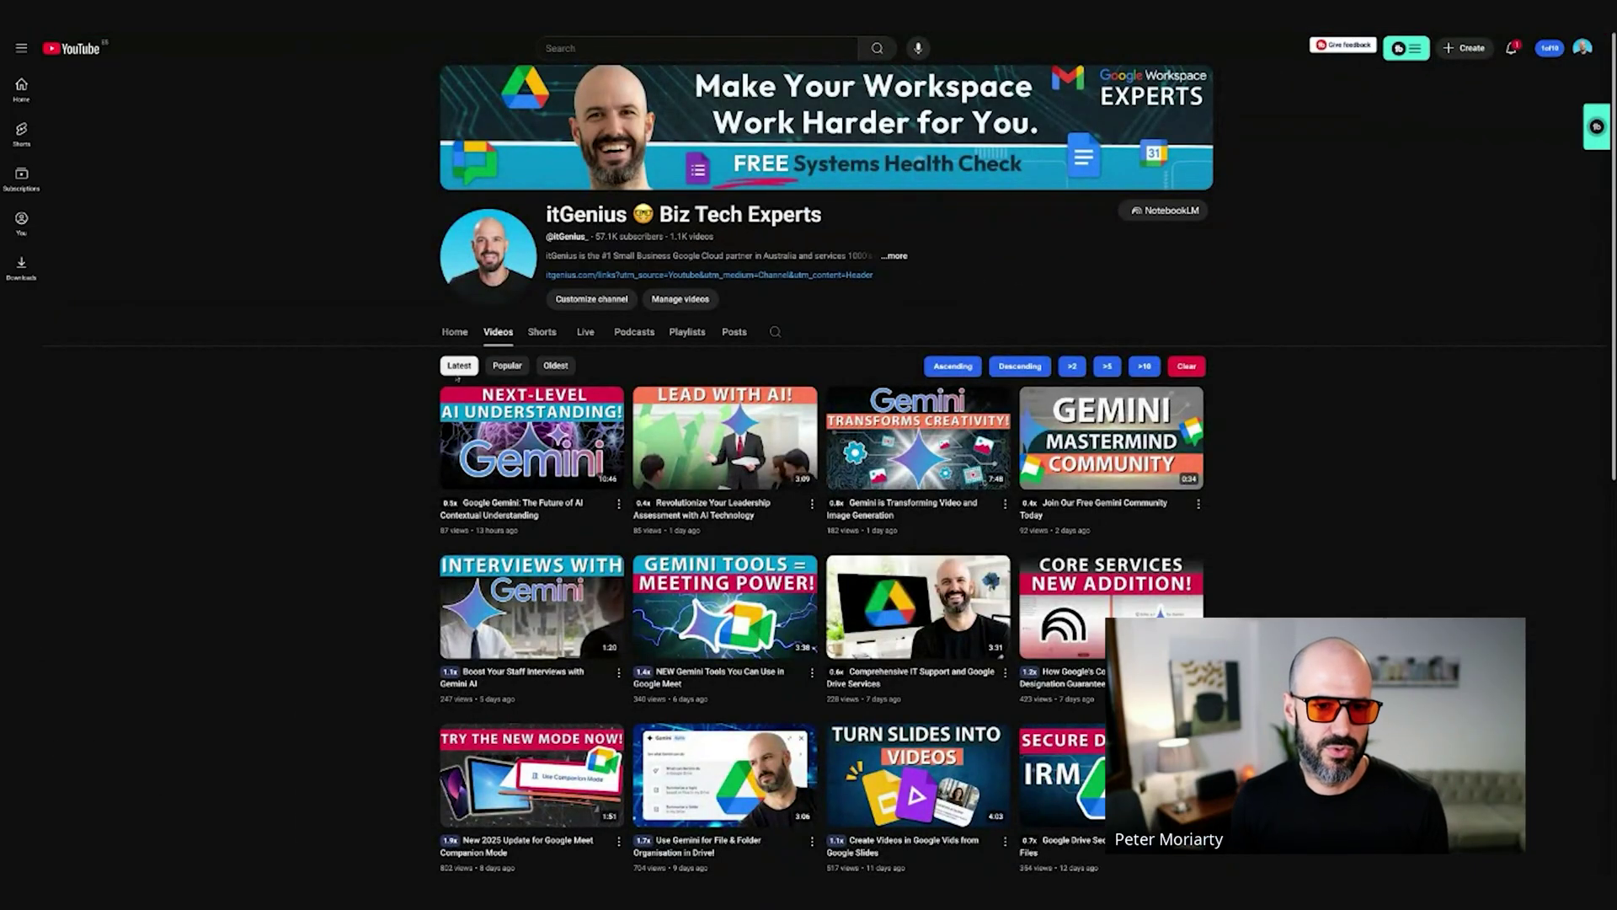
# Sort the channel's videos by Popular
pyautogui.click(507, 365)
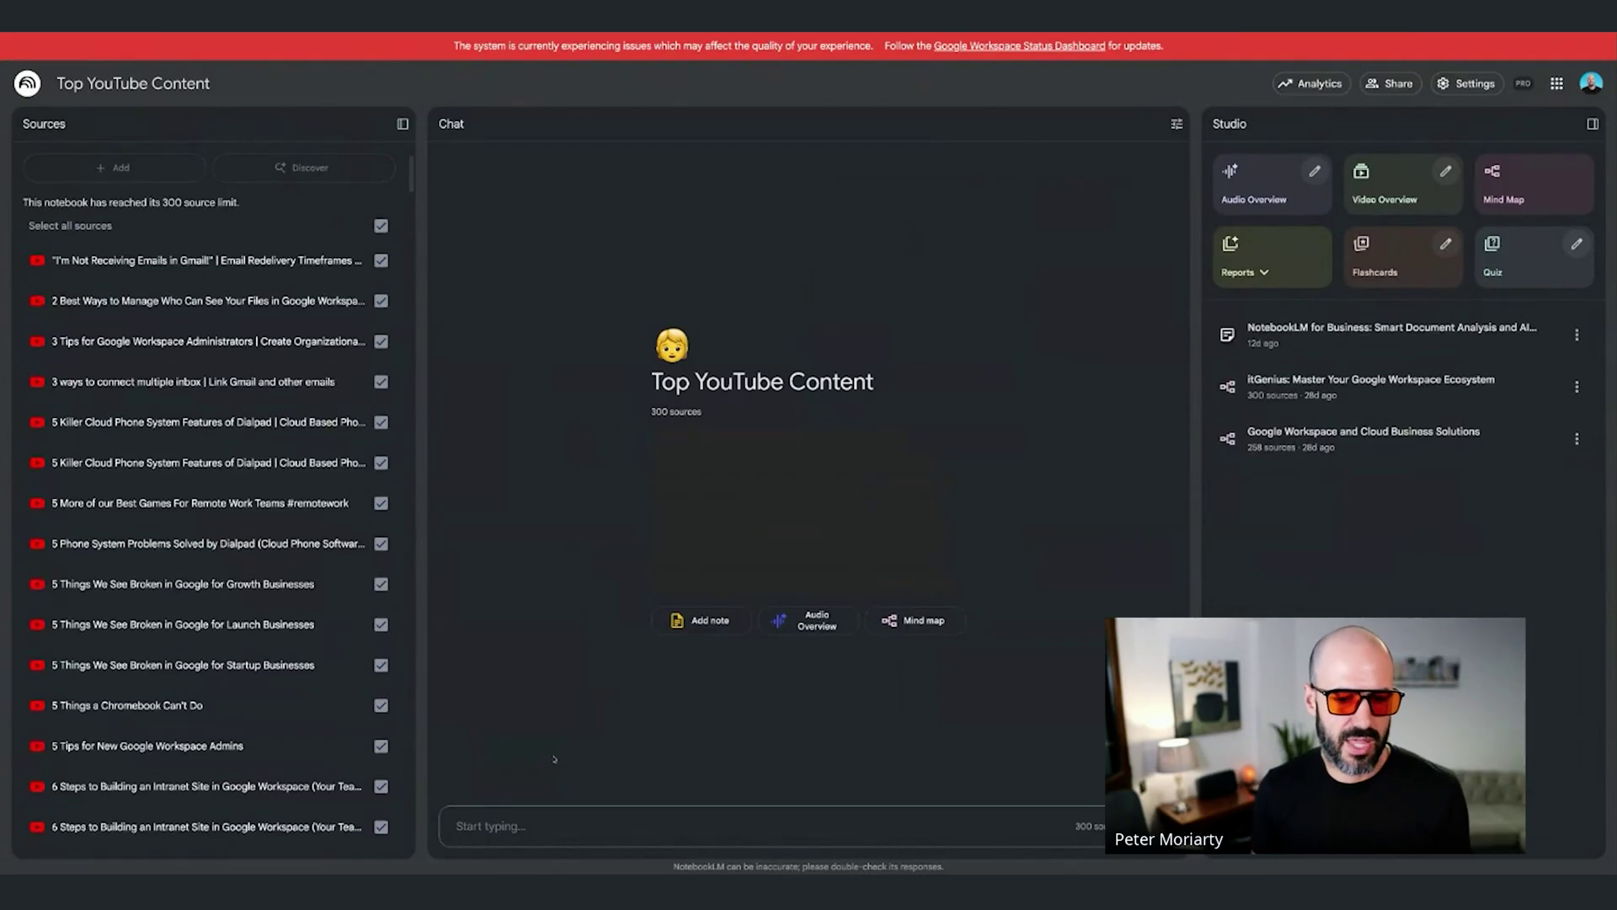
# Browse the Top YouTube Content sources, then return to the NotebookLM home page
pyautogui.scroll(-20, 310, 612)
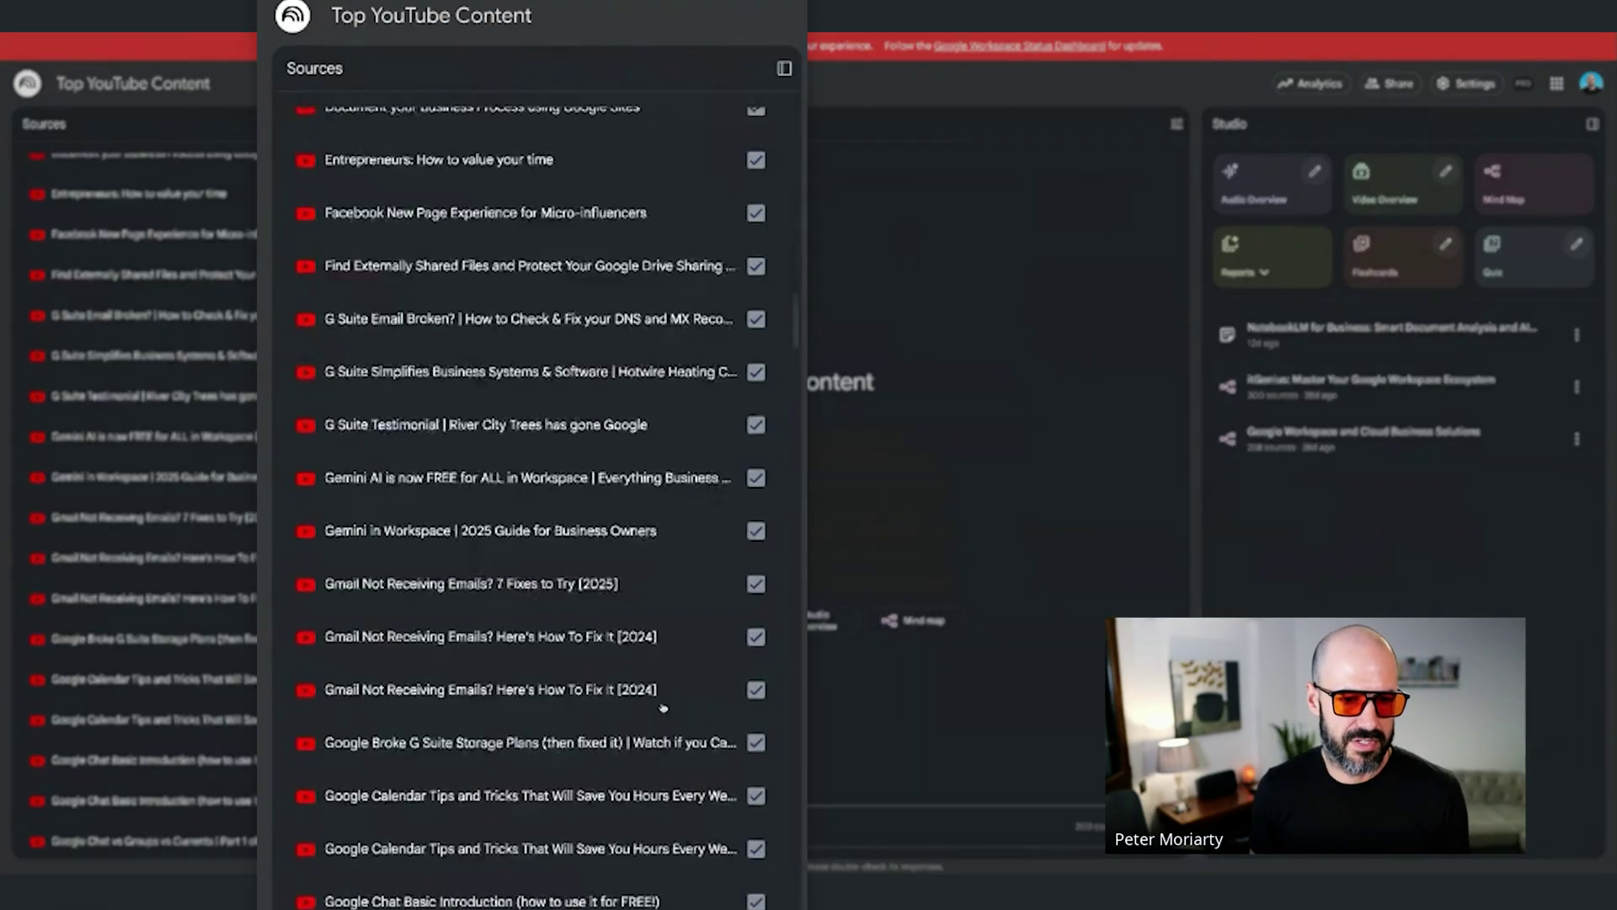
pyautogui.scroll(15, 311, 613)
pyautogui.scroll(10, 311, 612)
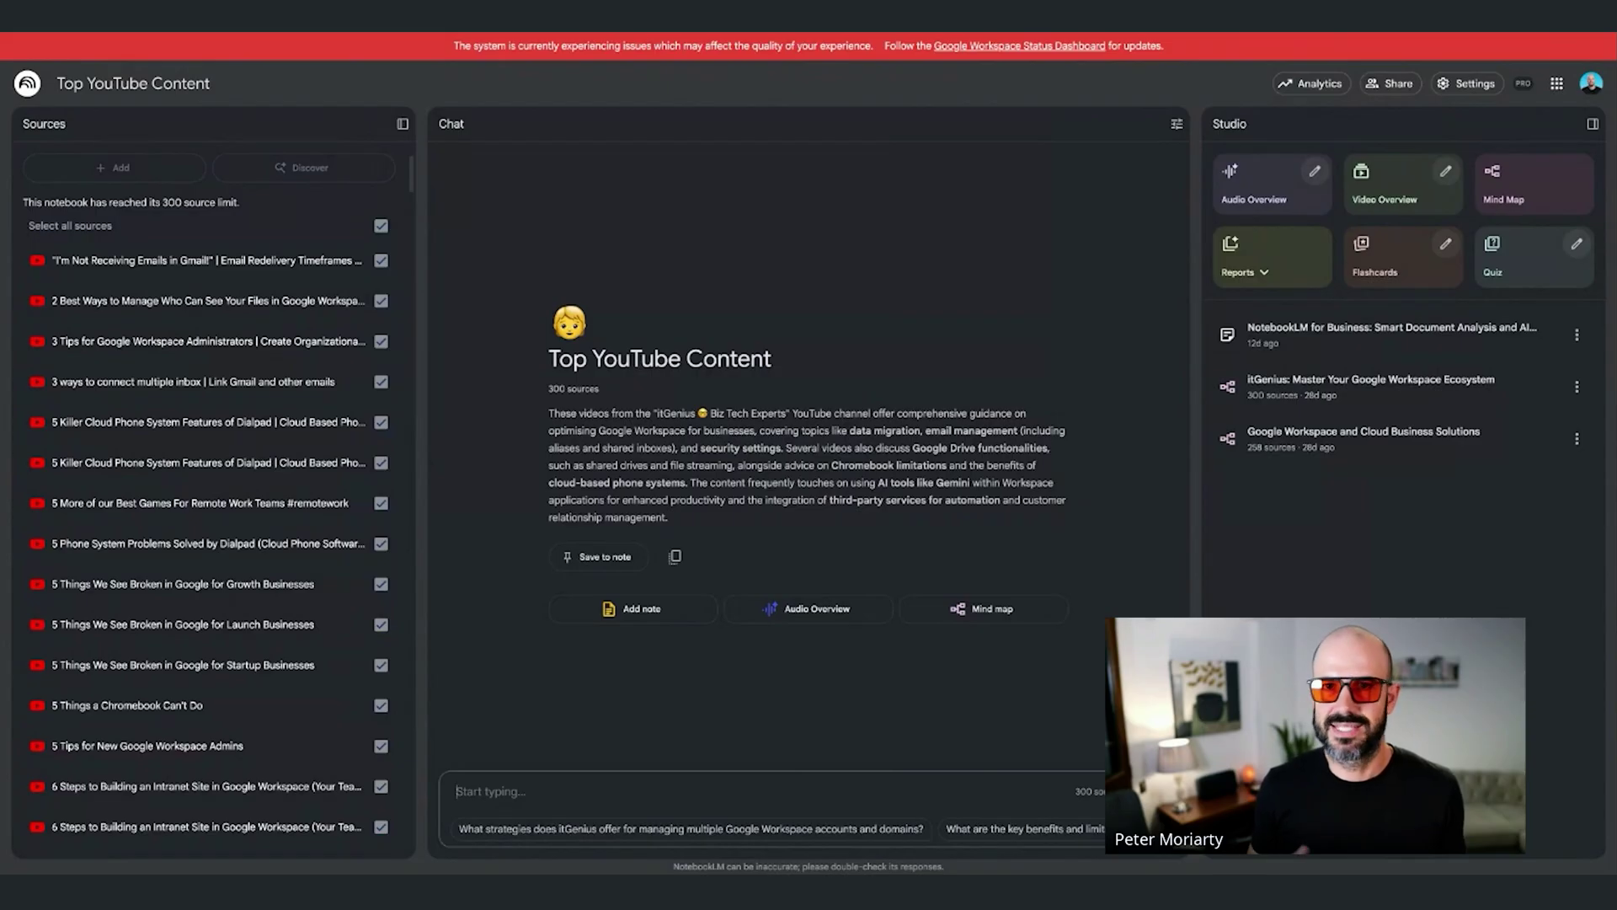
pyautogui.click(37, 98)
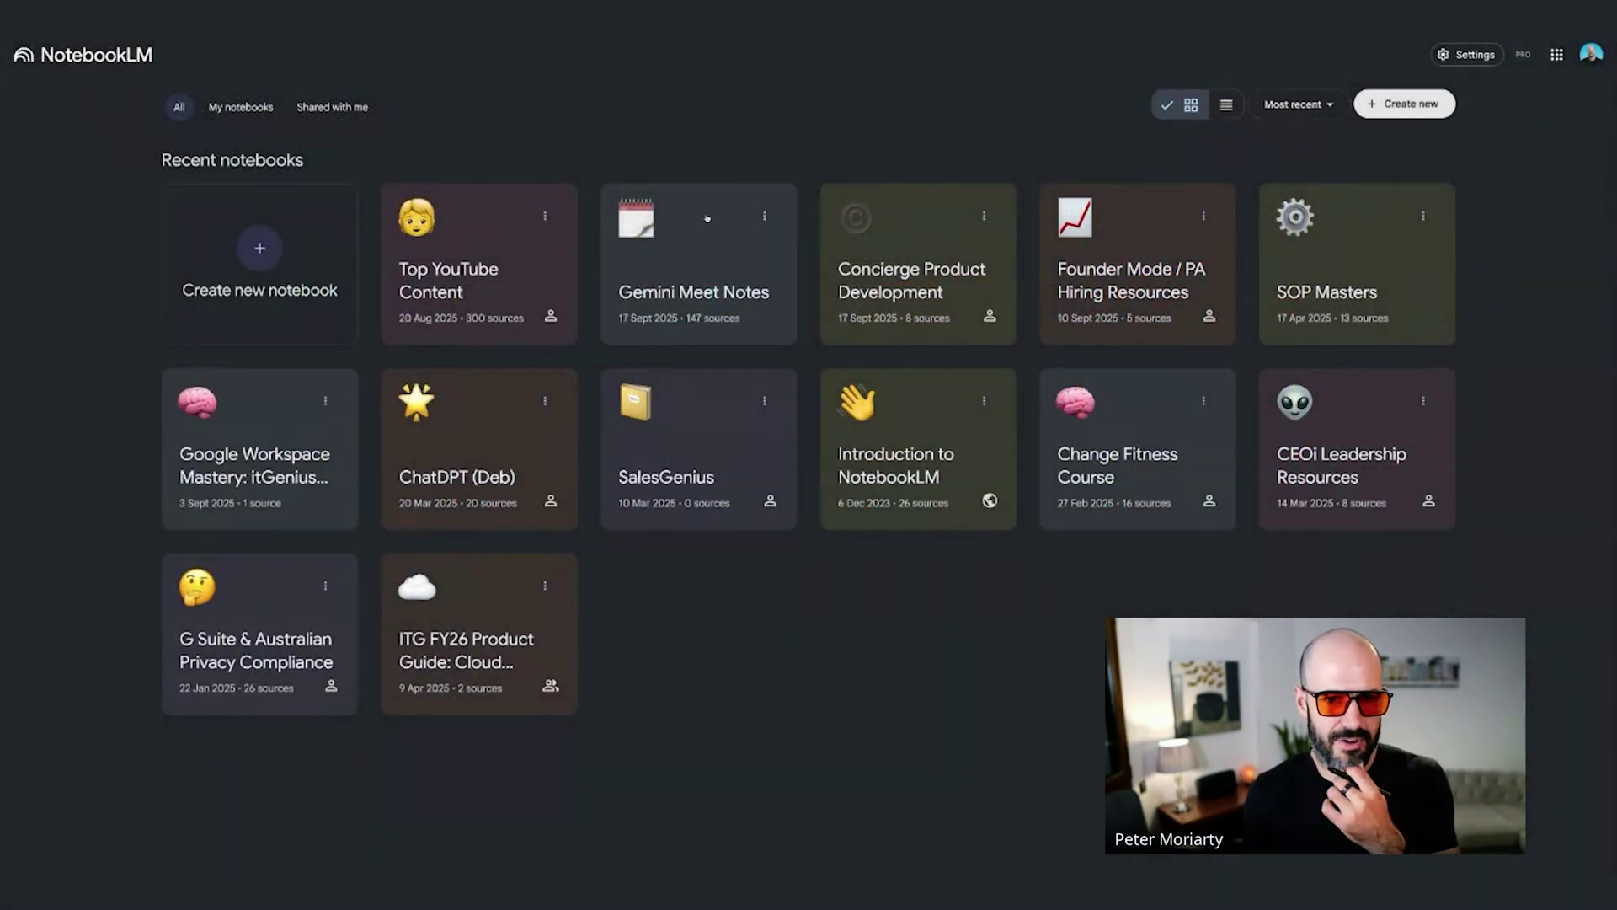
# Open the Gemini Meet Notes notebook and browse its 147 meeting-note sources
pyautogui.click(704, 258)
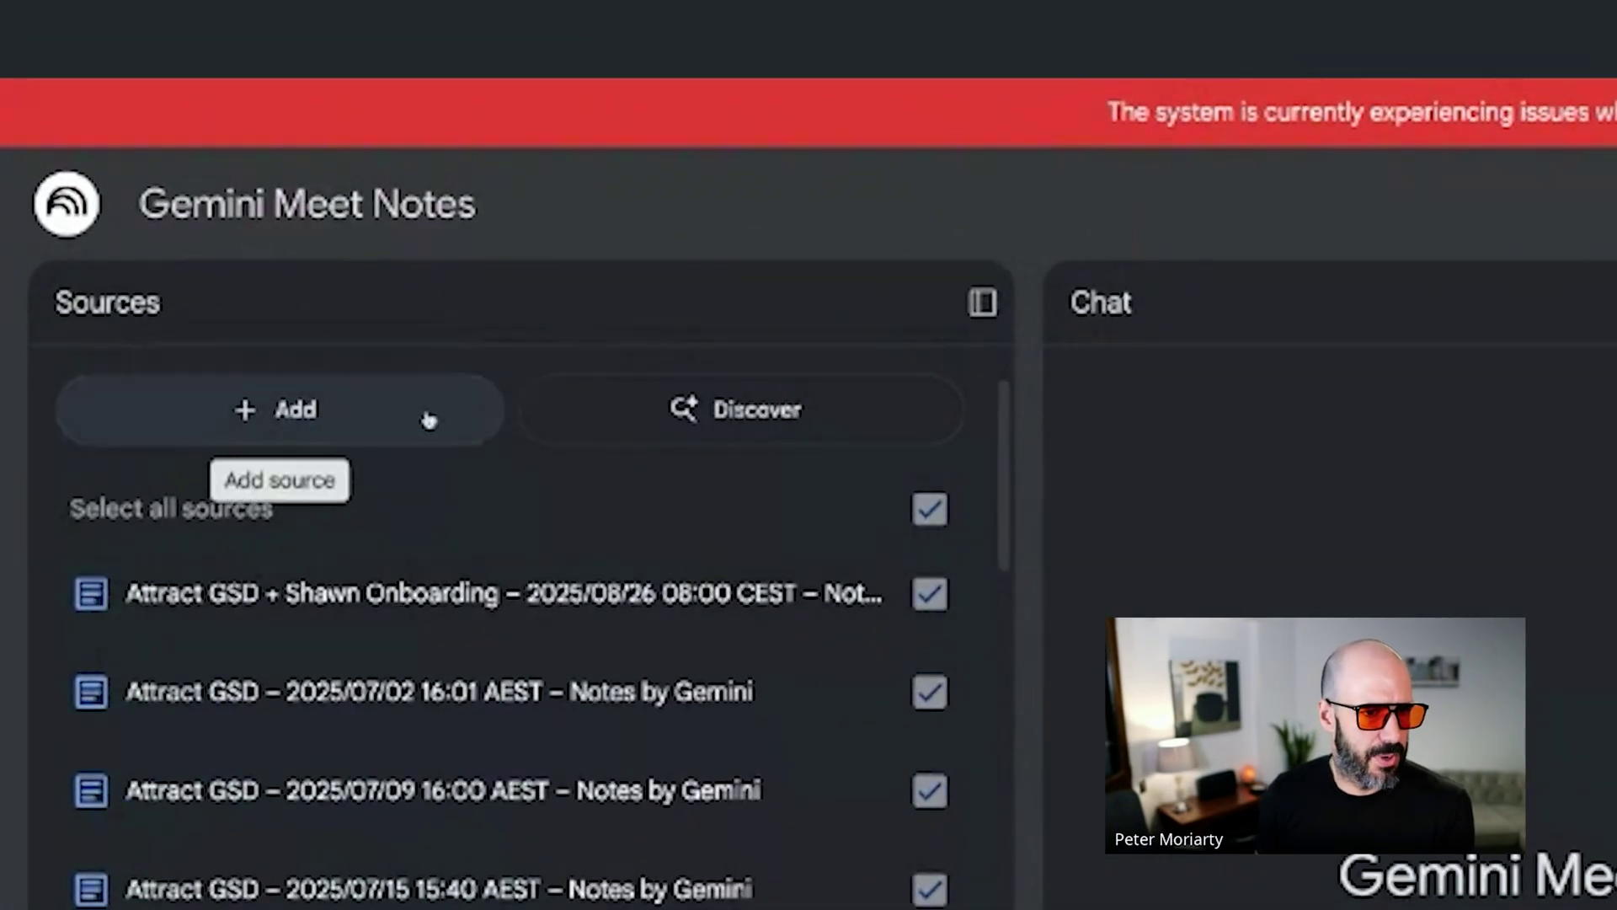
pyautogui.click(428, 419)
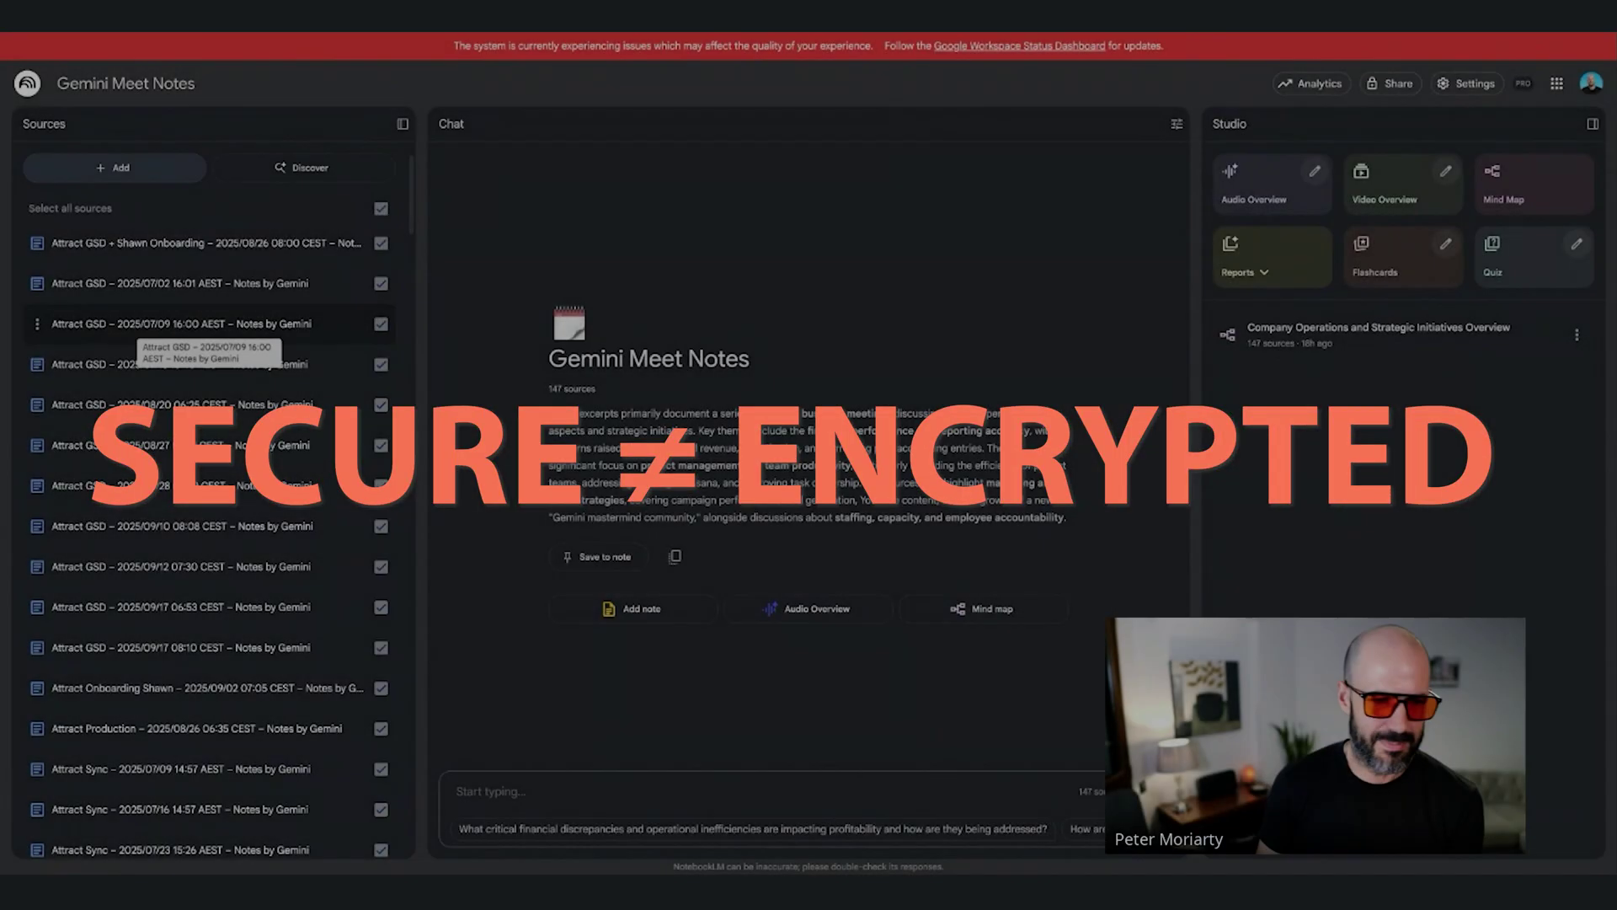
pyautogui.scroll(-7, 313, 596)
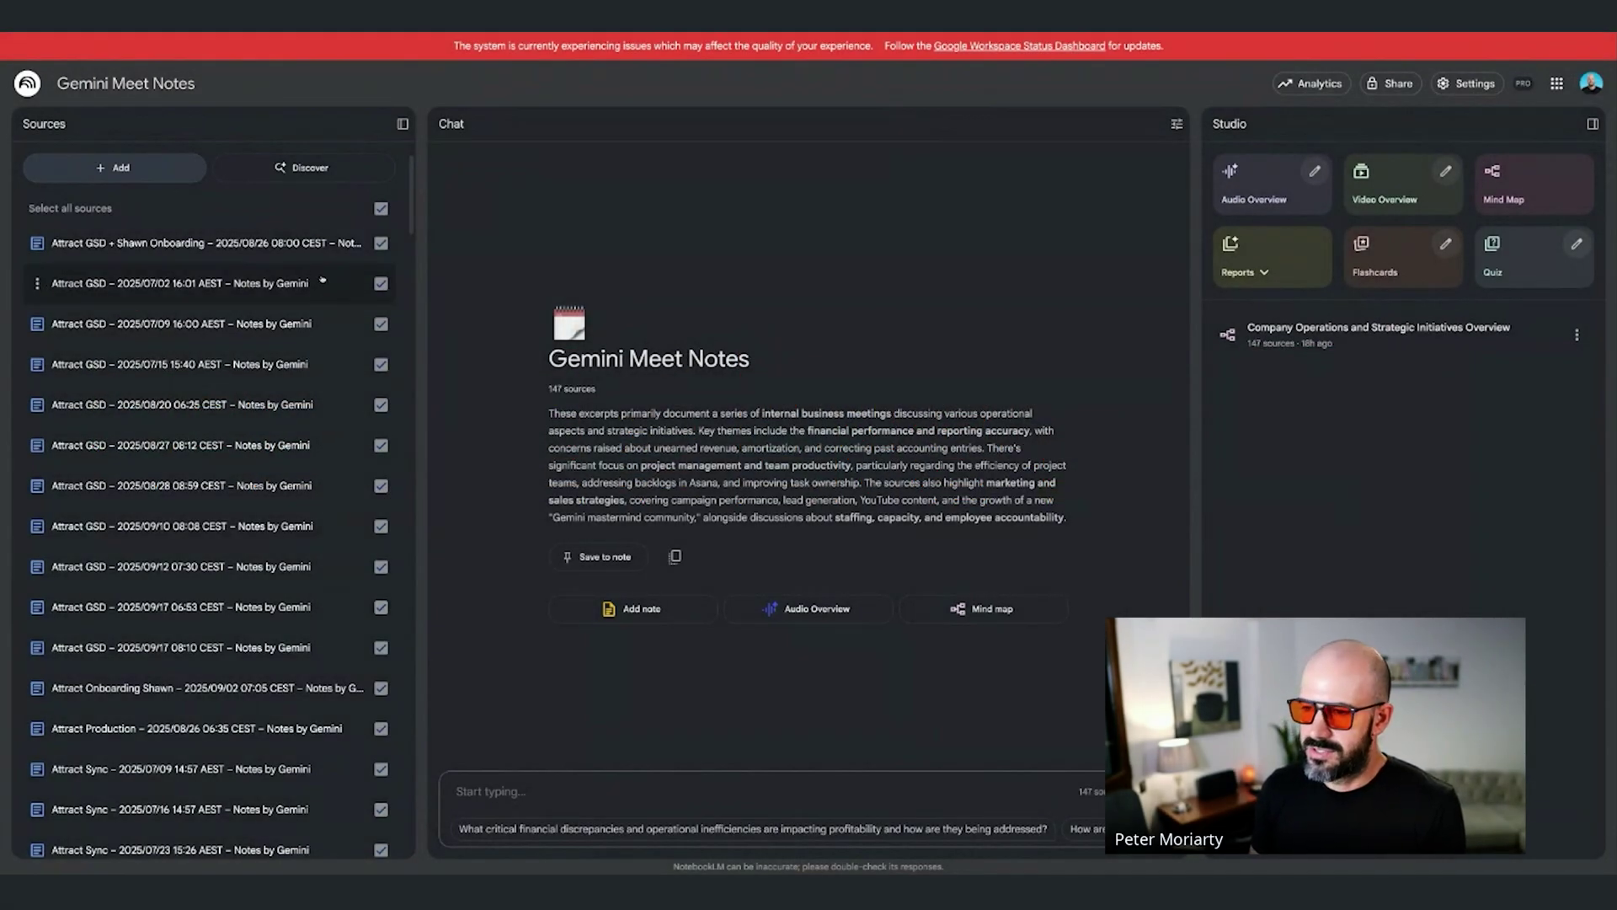
pyautogui.scroll(-3, 333, 451)
pyautogui.scroll(10, 253, 464)
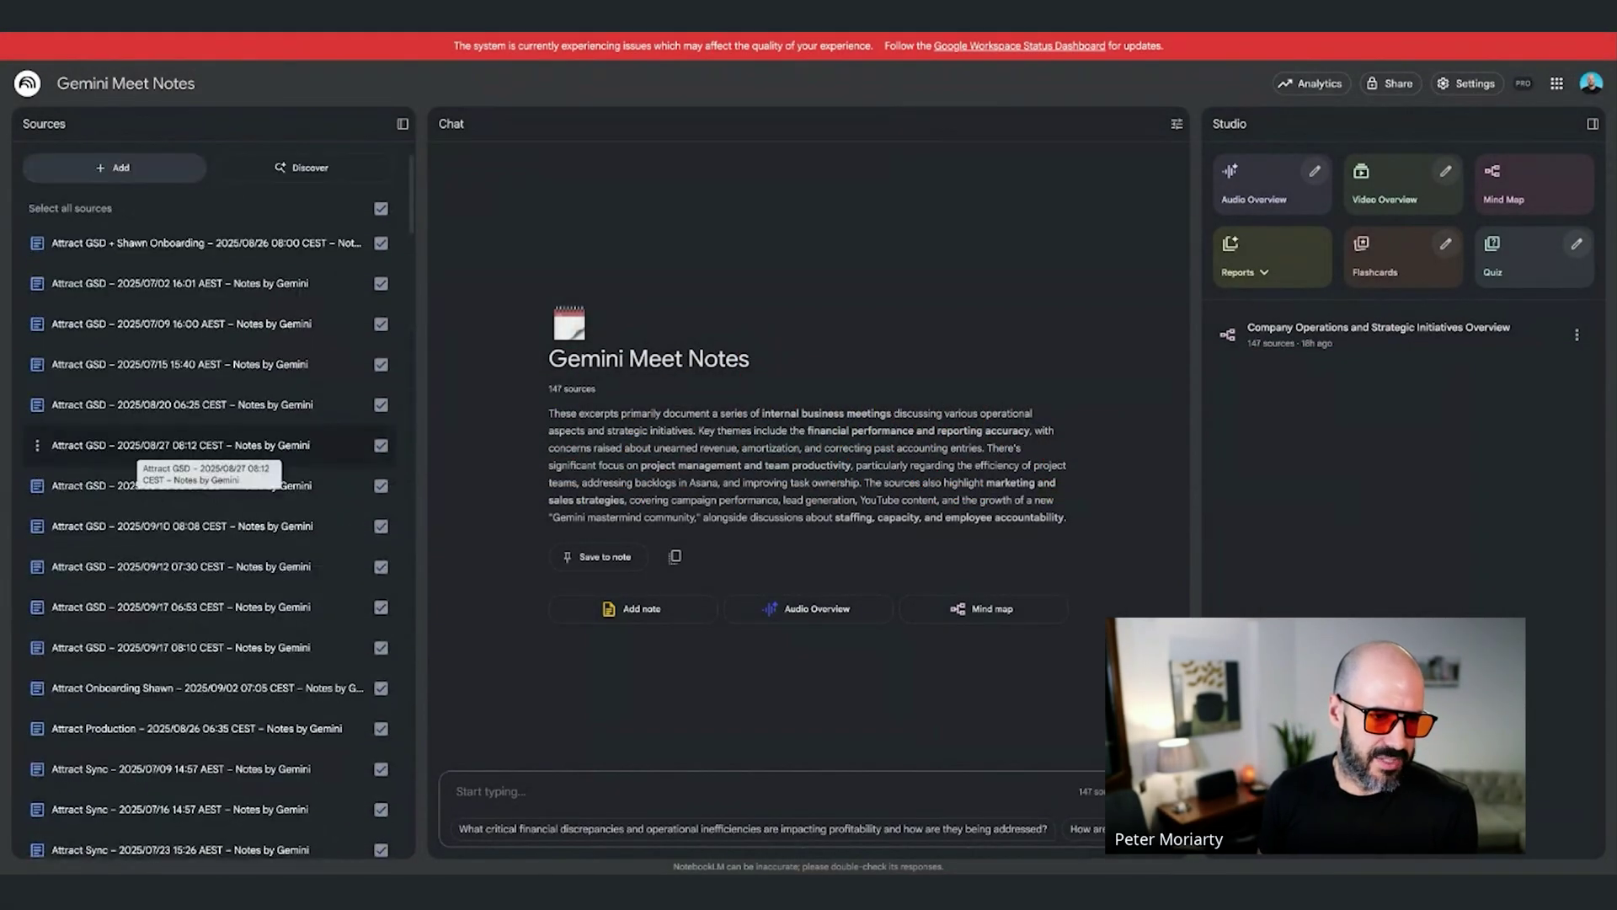
# Search Google Docs in Drive for 'notes by gemini' to add as sources
pyautogui.click(173, 169)
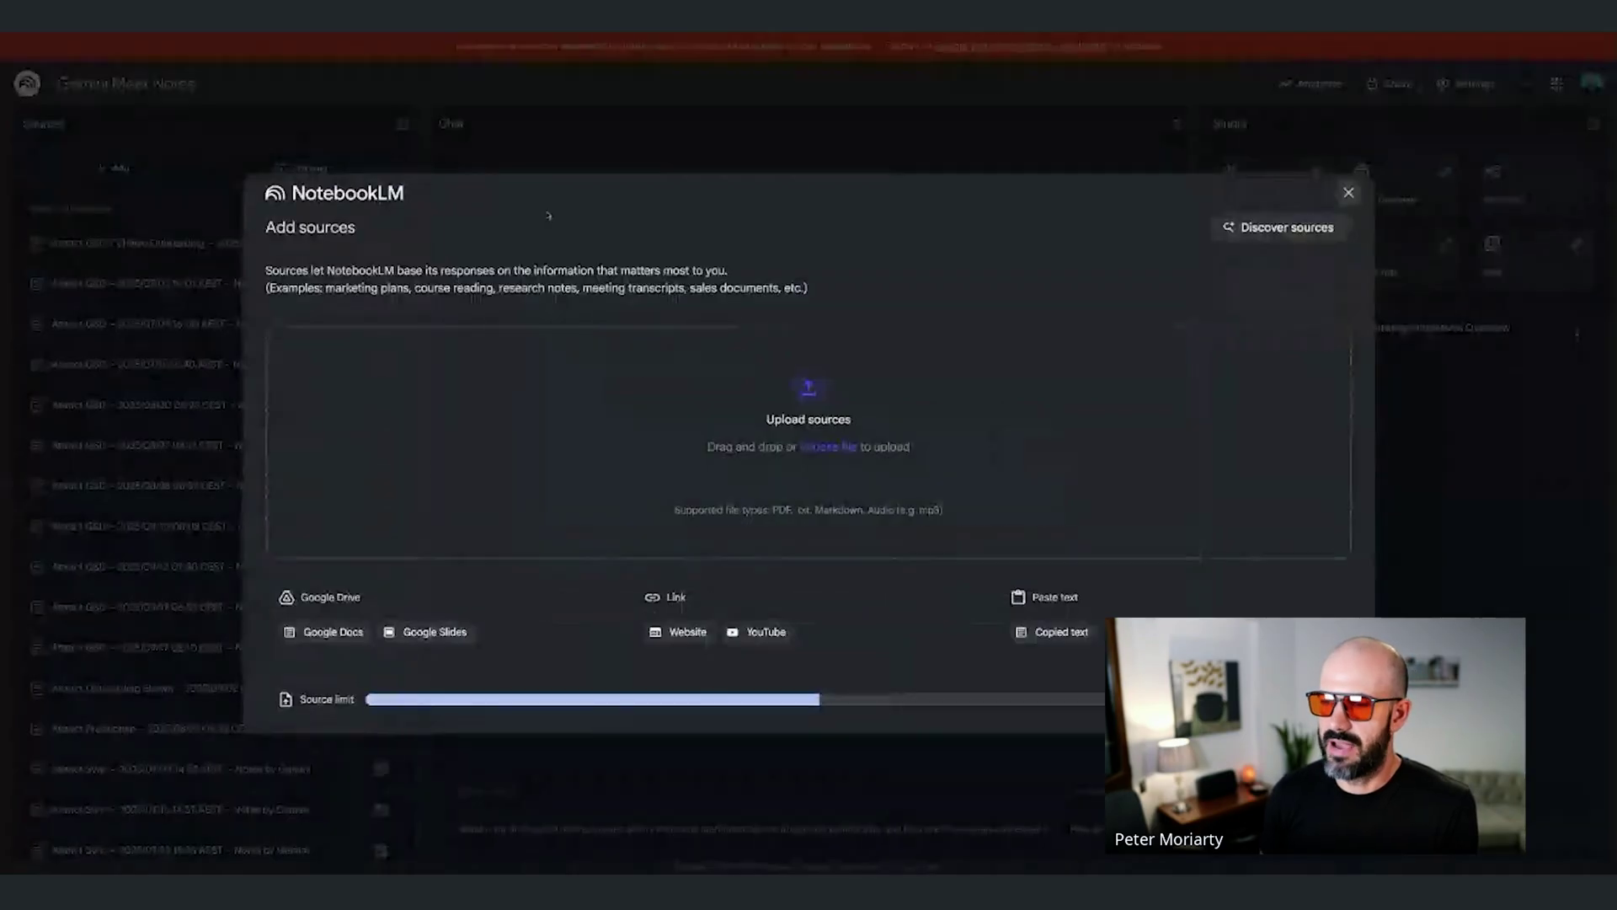
pyautogui.click(353, 638)
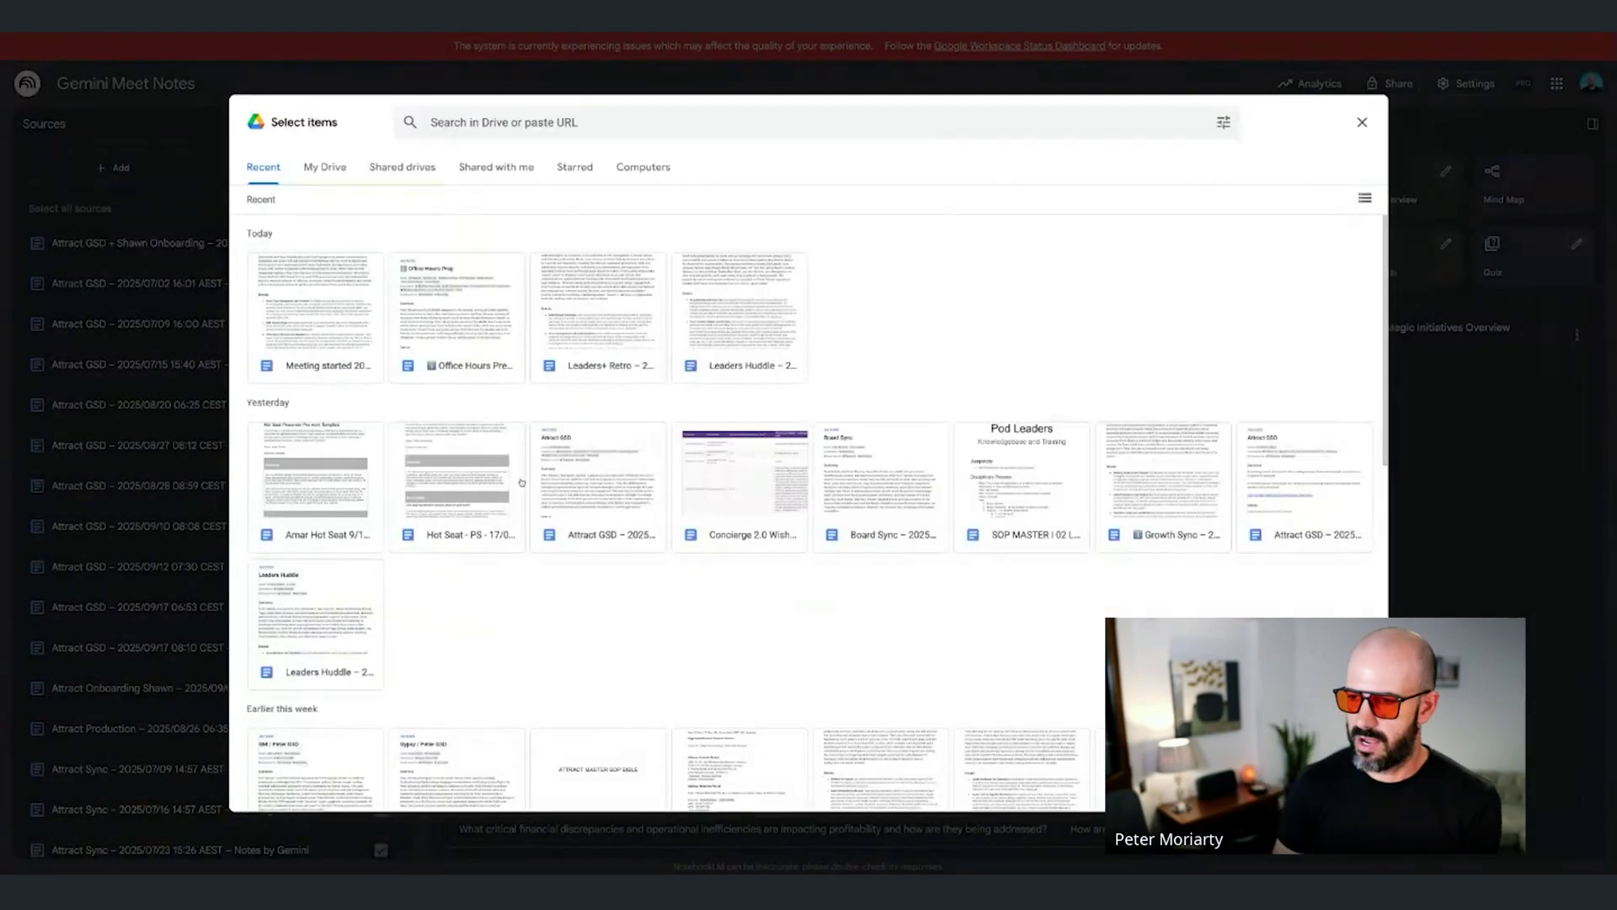
pyautogui.click(526, 123)
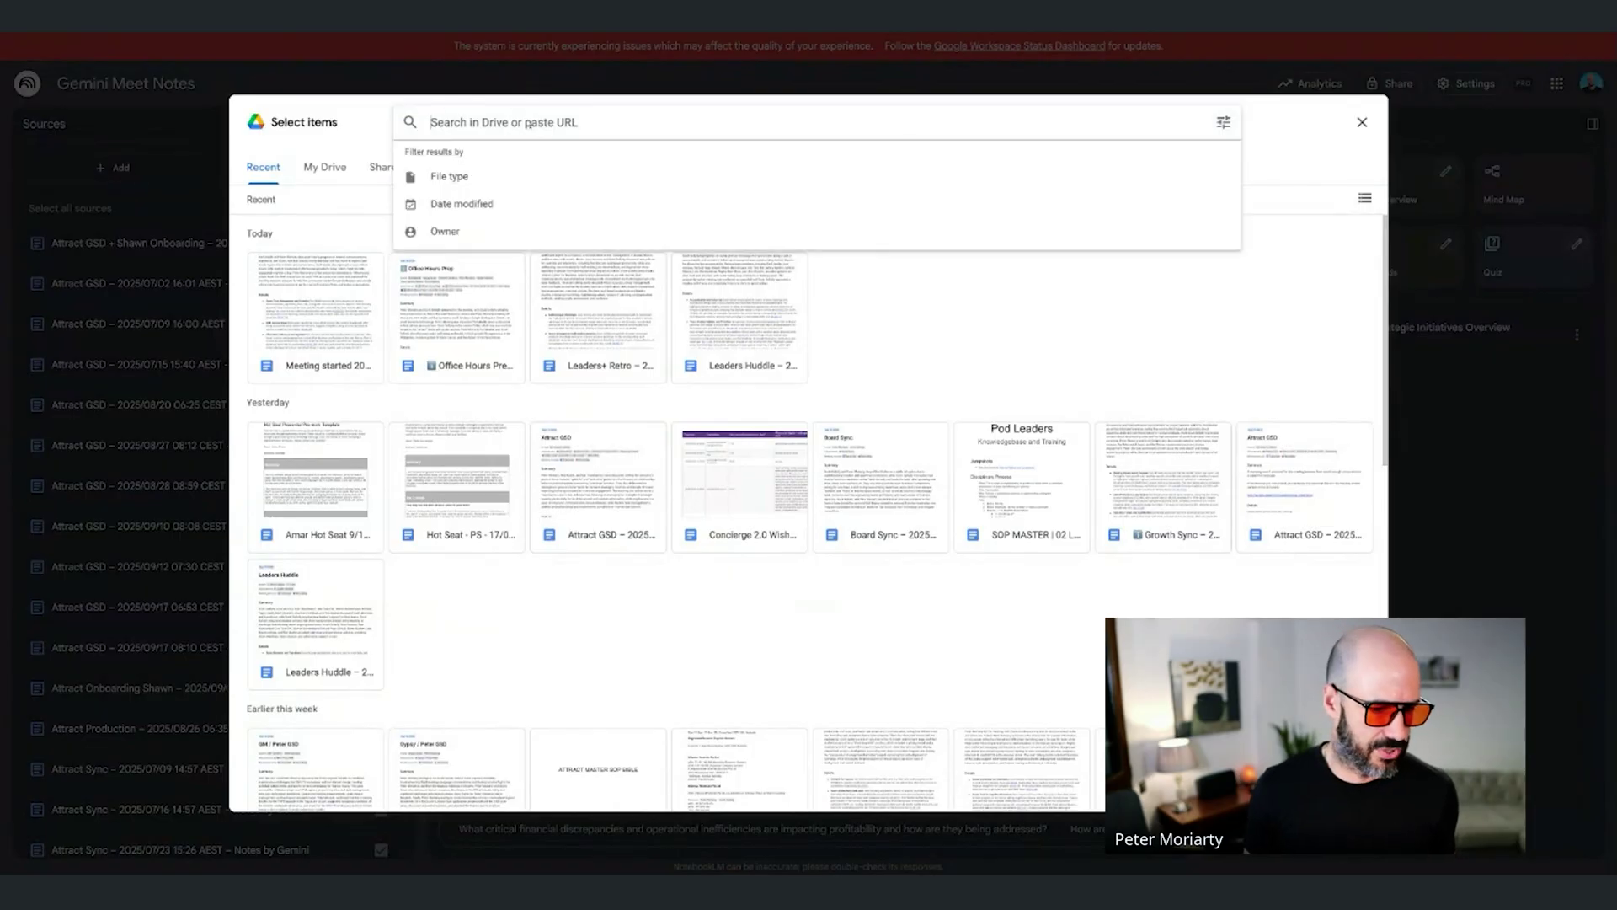
pyautogui.write('notes by gemini')
pyautogui.press('Return')
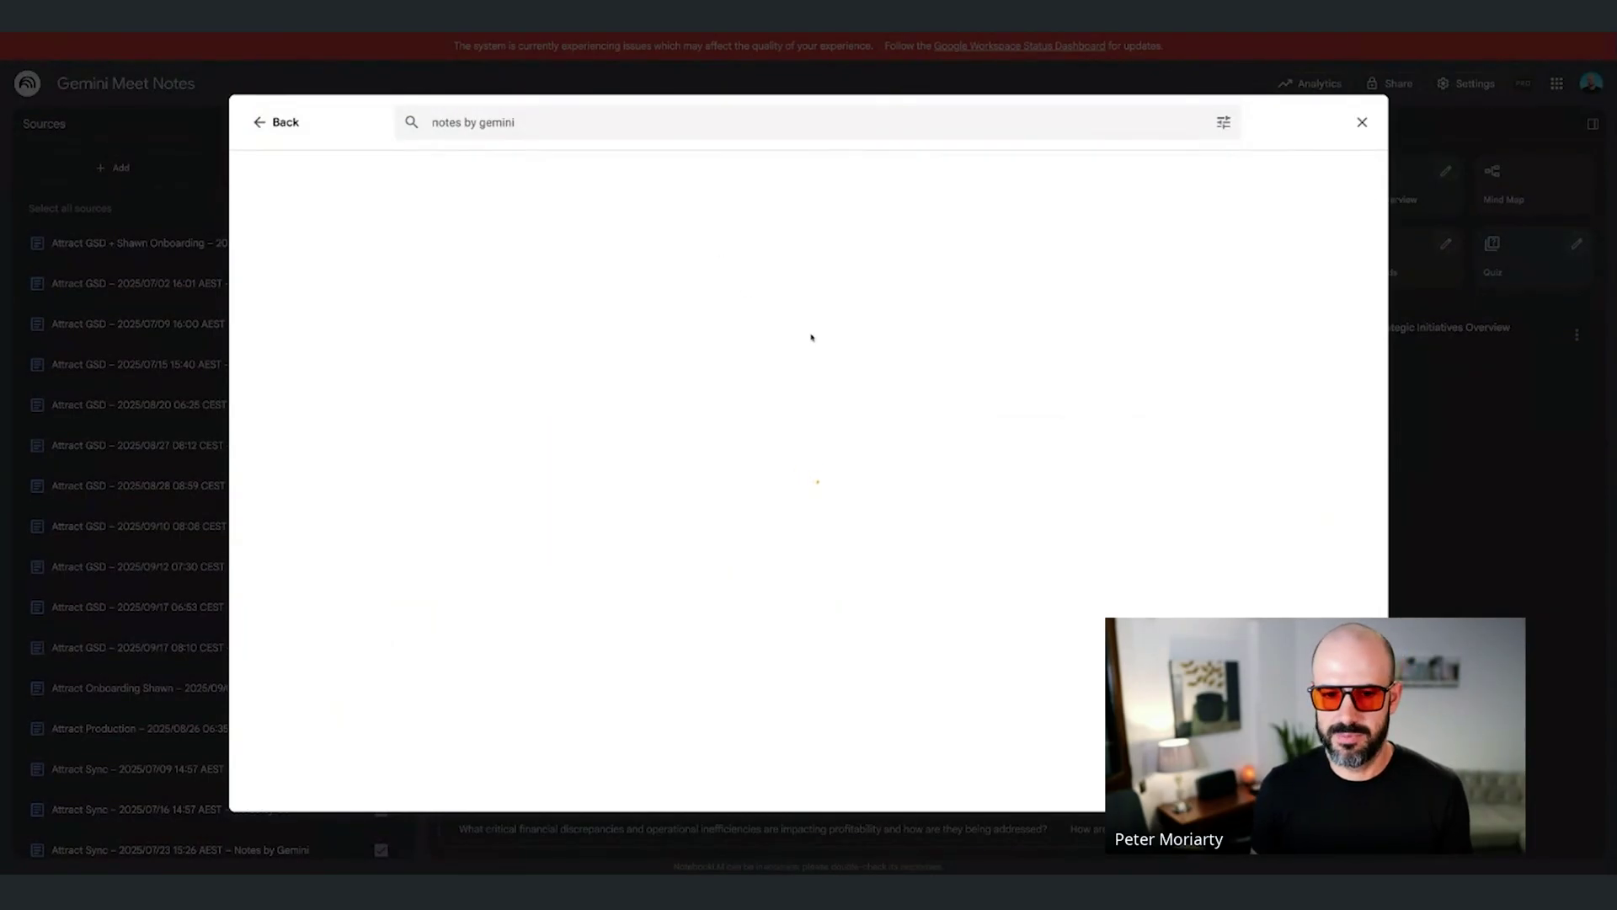
# Select all 32 Gemini meeting-notes documents and insert them as notebook sources
pyautogui.click(727, 233)
pyautogui.click(606, 233)
pyautogui.click(481, 239)
pyautogui.click(315, 236)
pyautogui.click(880, 236)
pyautogui.click(1021, 240)
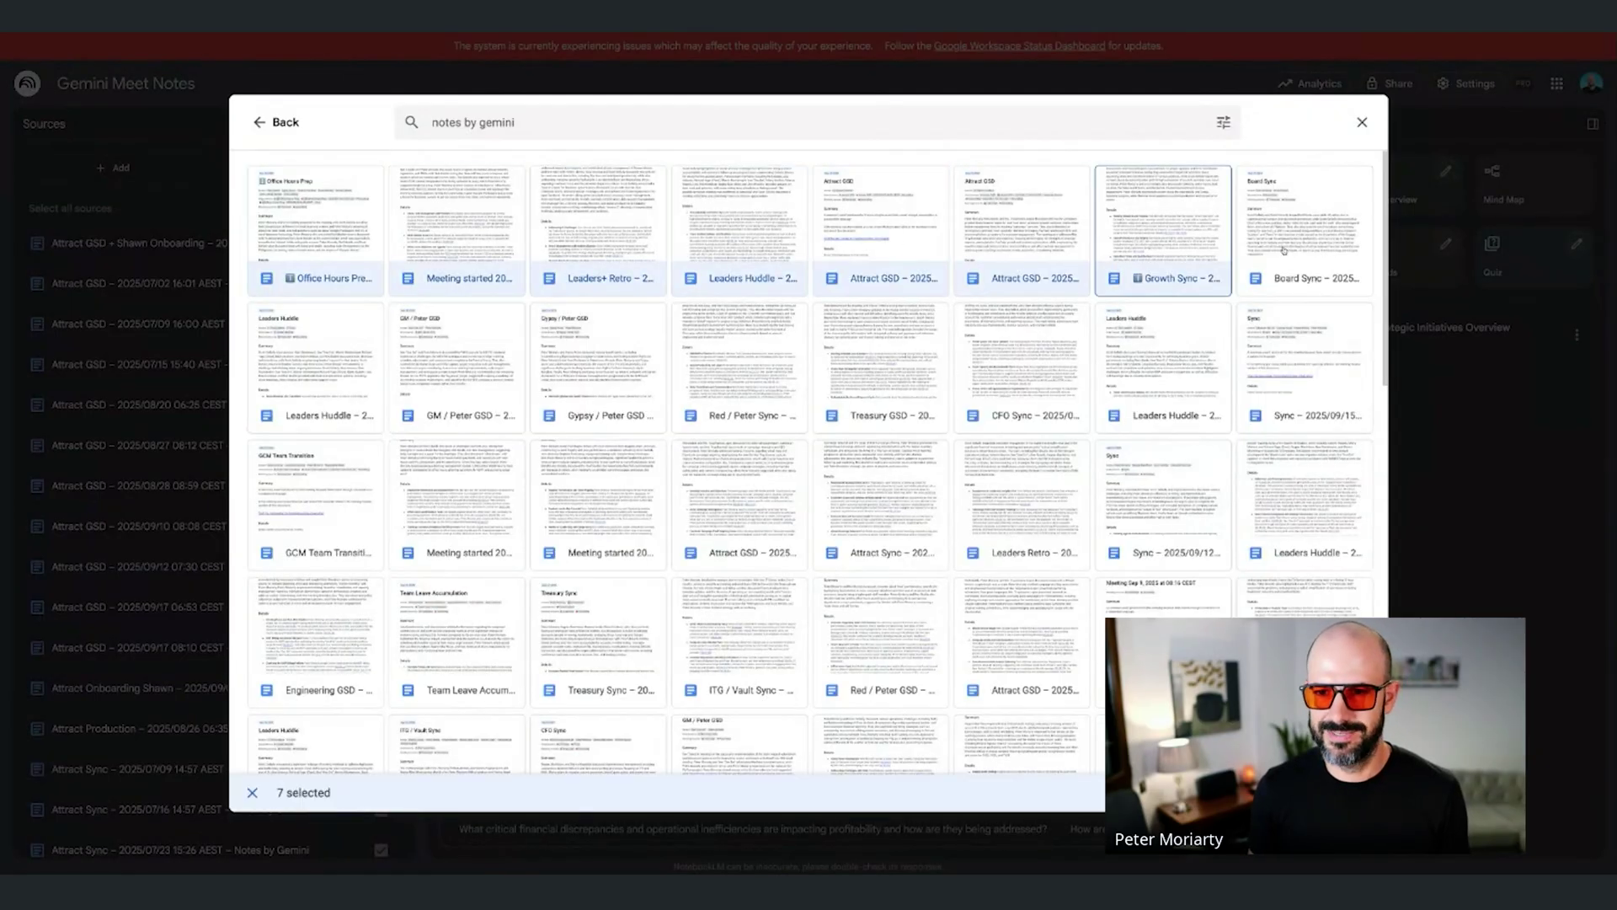
pyautogui.click(1162, 244)
pyautogui.click(1285, 249)
pyautogui.click(1302, 358)
pyautogui.click(1162, 358)
pyautogui.click(1021, 357)
pyautogui.click(880, 358)
pyautogui.click(739, 358)
pyautogui.click(598, 358)
pyautogui.click(458, 358)
pyautogui.click(325, 358)
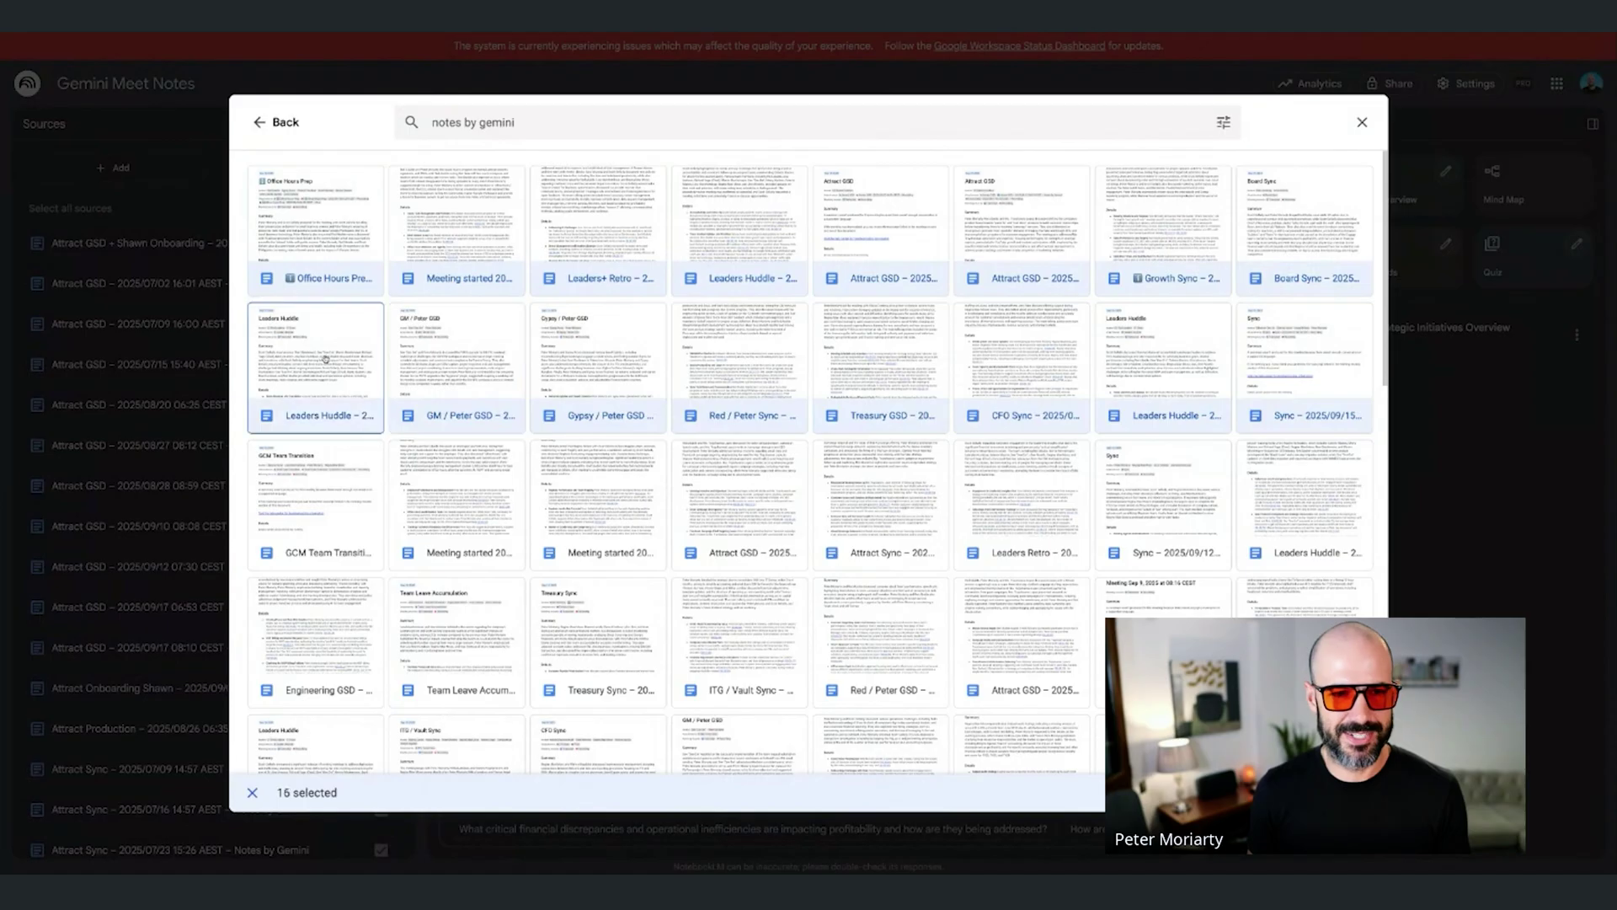
pyautogui.click(335, 459)
pyautogui.click(426, 485)
pyautogui.click(608, 485)
pyautogui.click(740, 489)
pyautogui.click(881, 493)
pyautogui.click(1021, 493)
pyautogui.click(1141, 493)
pyautogui.click(1301, 493)
pyautogui.click(1021, 640)
pyautogui.click(880, 640)
pyautogui.click(739, 640)
pyautogui.click(598, 640)
pyautogui.click(457, 640)
pyautogui.click(319, 600)
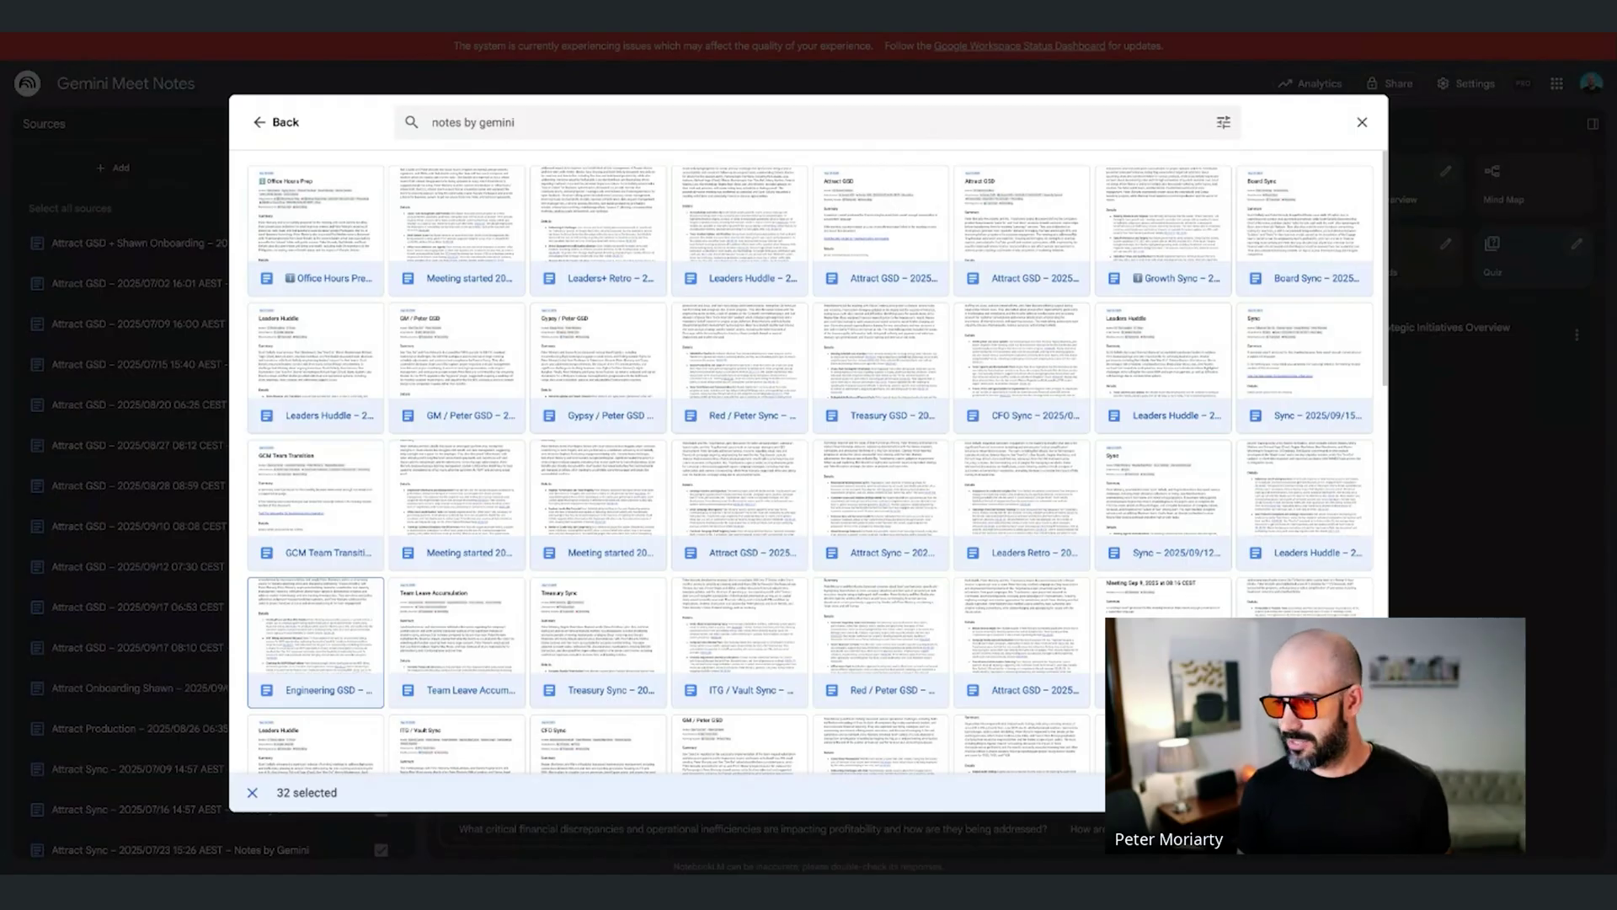
pyautogui.click(1331, 791)
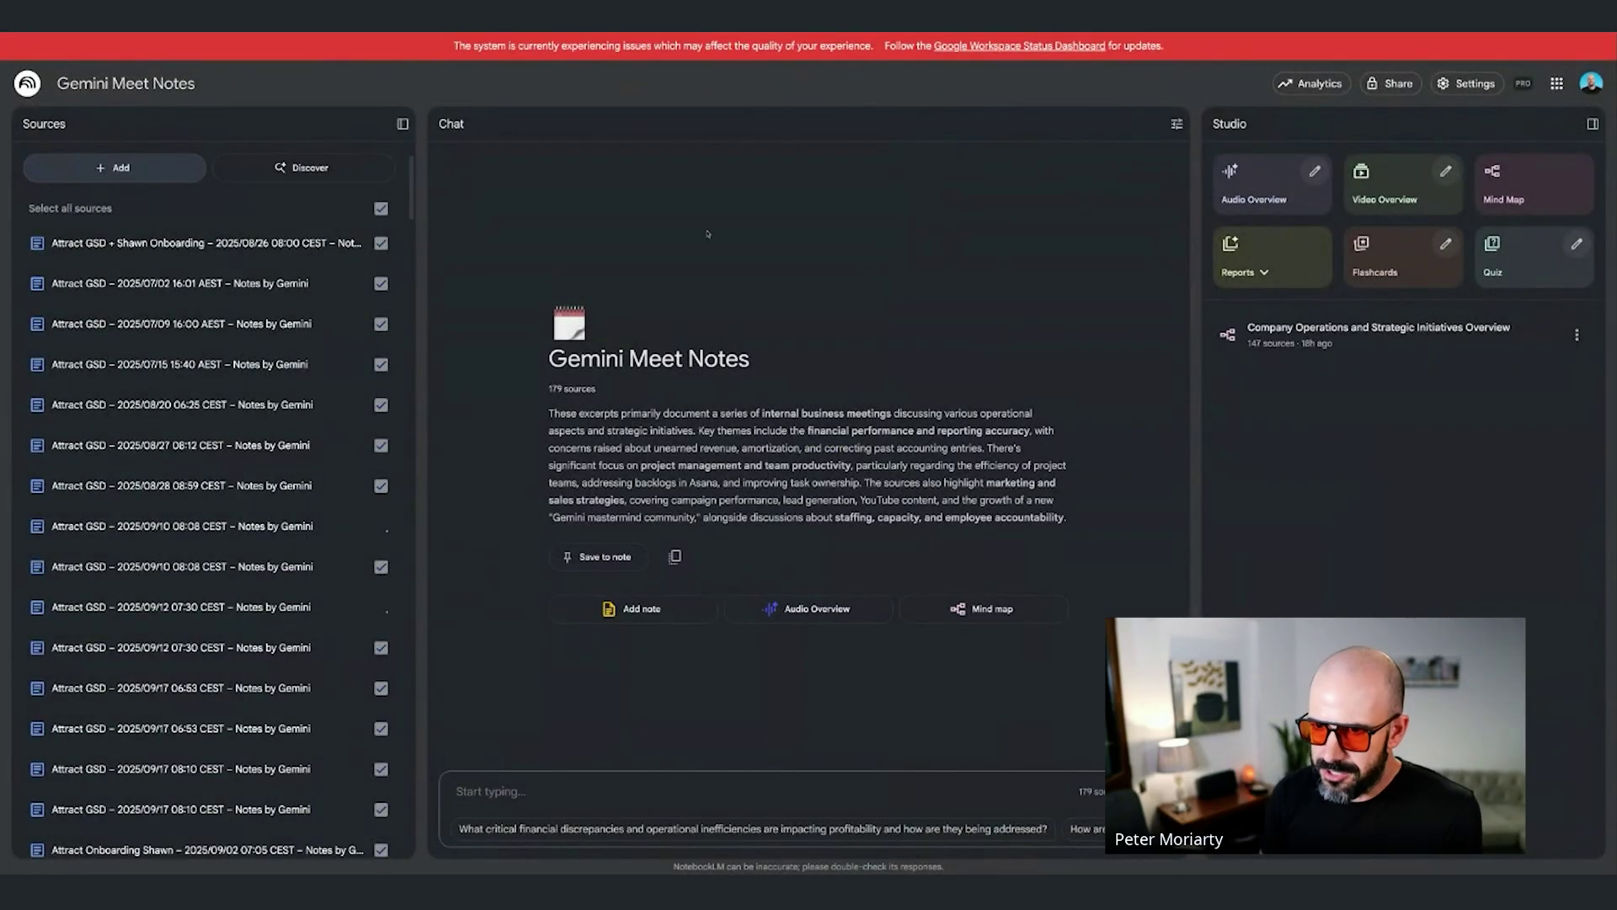
# Ask the chat 'What are the top challenges in our business right now?'
pyautogui.click(717, 788)
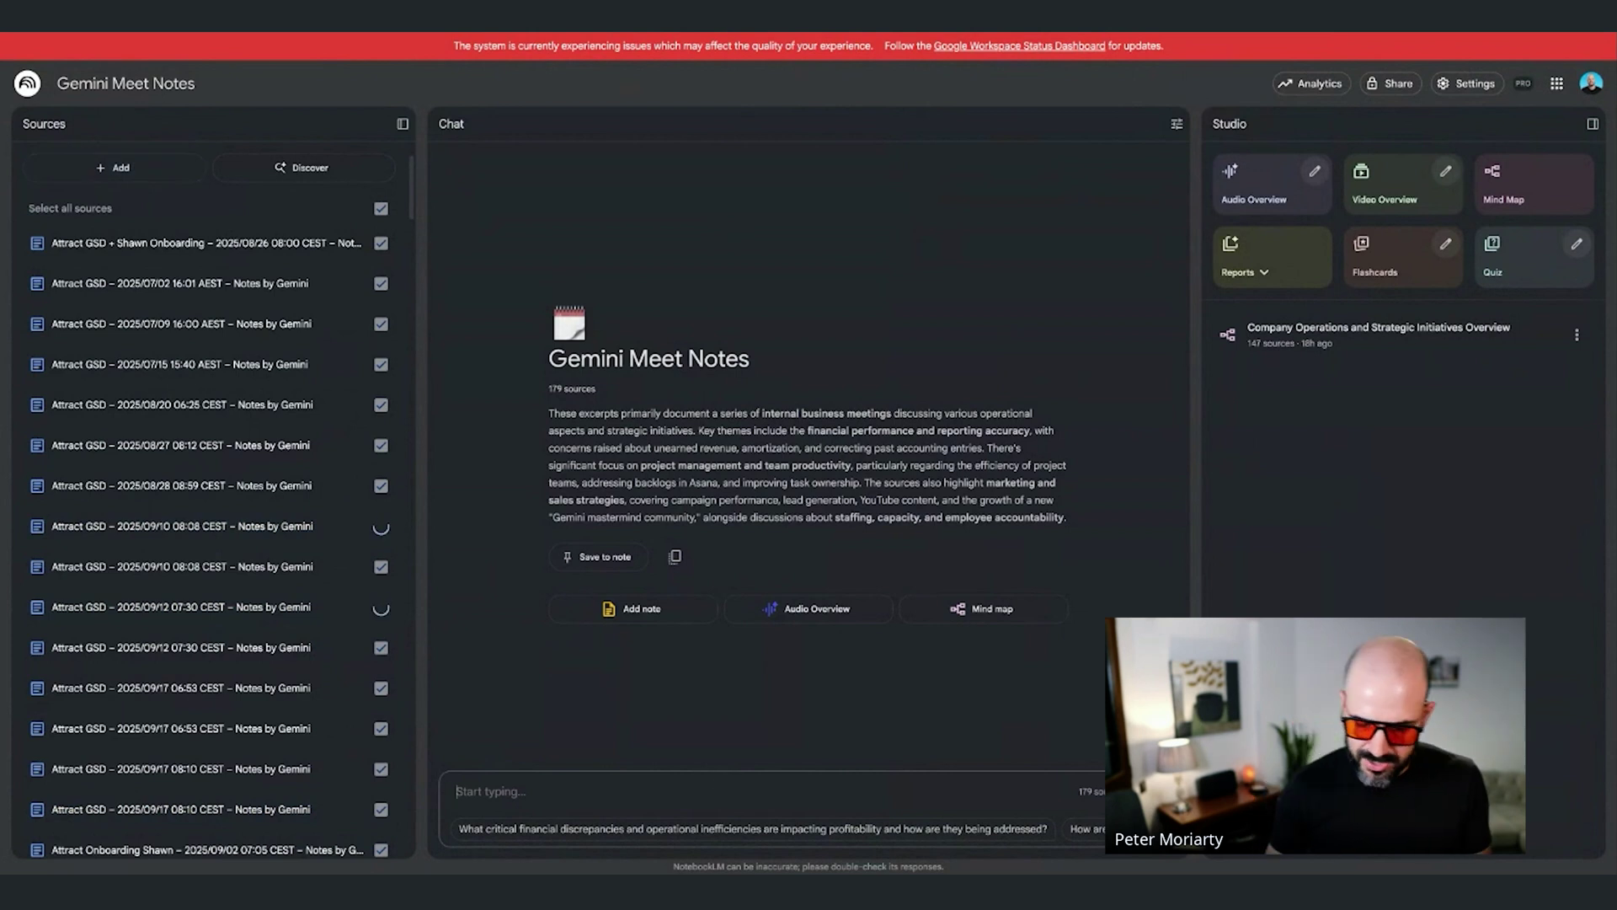
pyautogui.write('What are the top challenges in our business right now?')
pyautogui.press('Return')
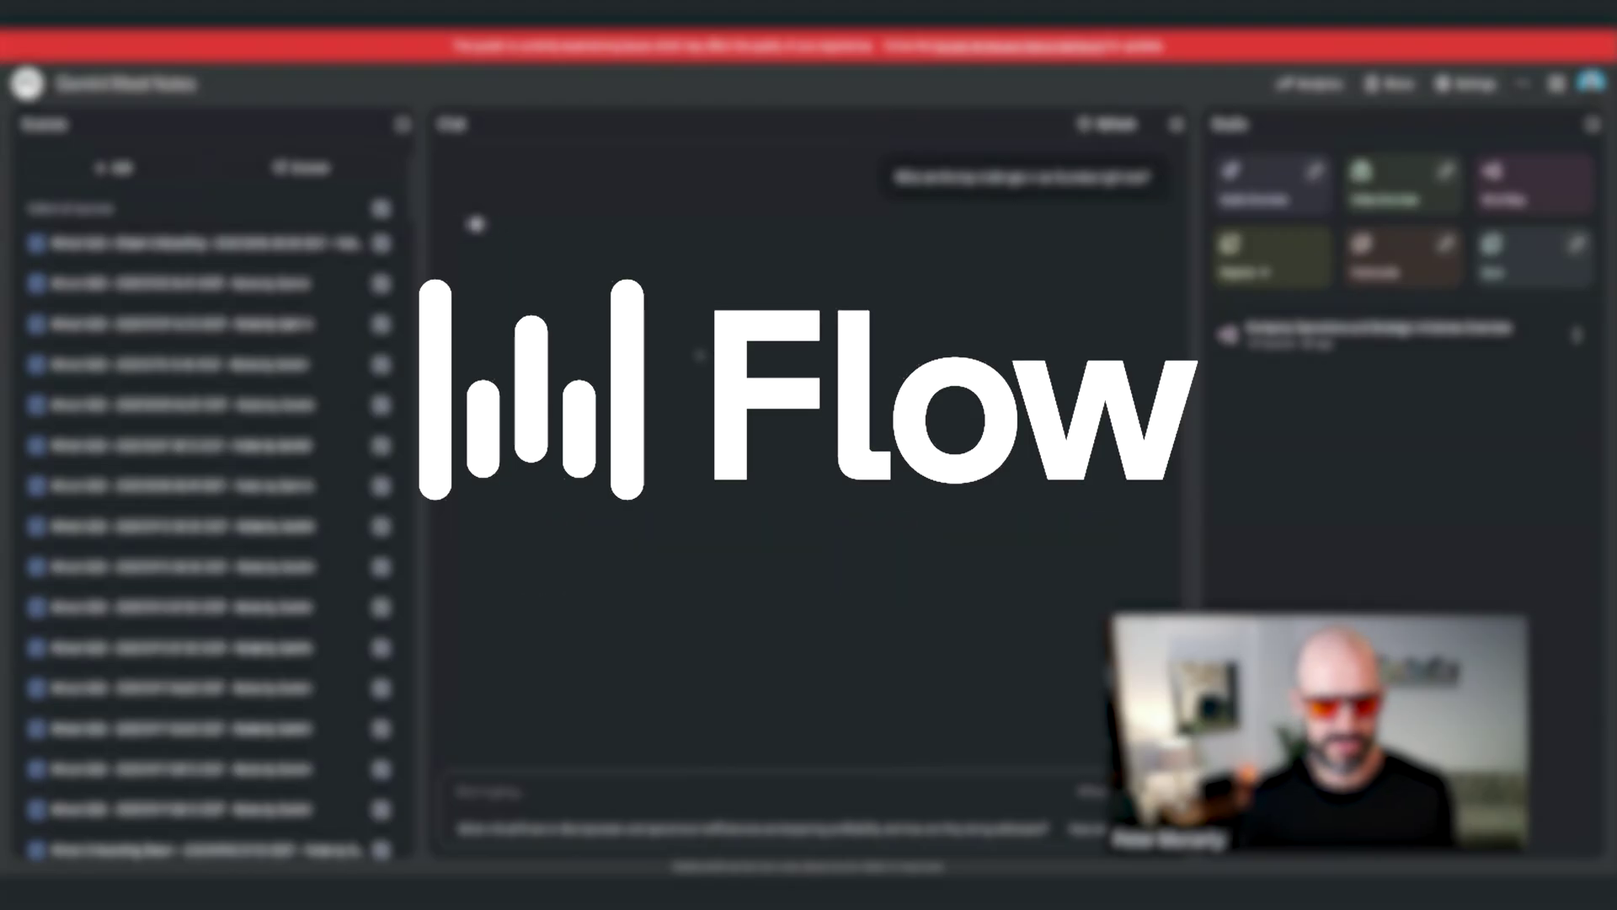
# Read the answer on operational inefficiencies, overtime costs and Concurgo churn concerns
pyautogui.scroll(-10, 253, 421)
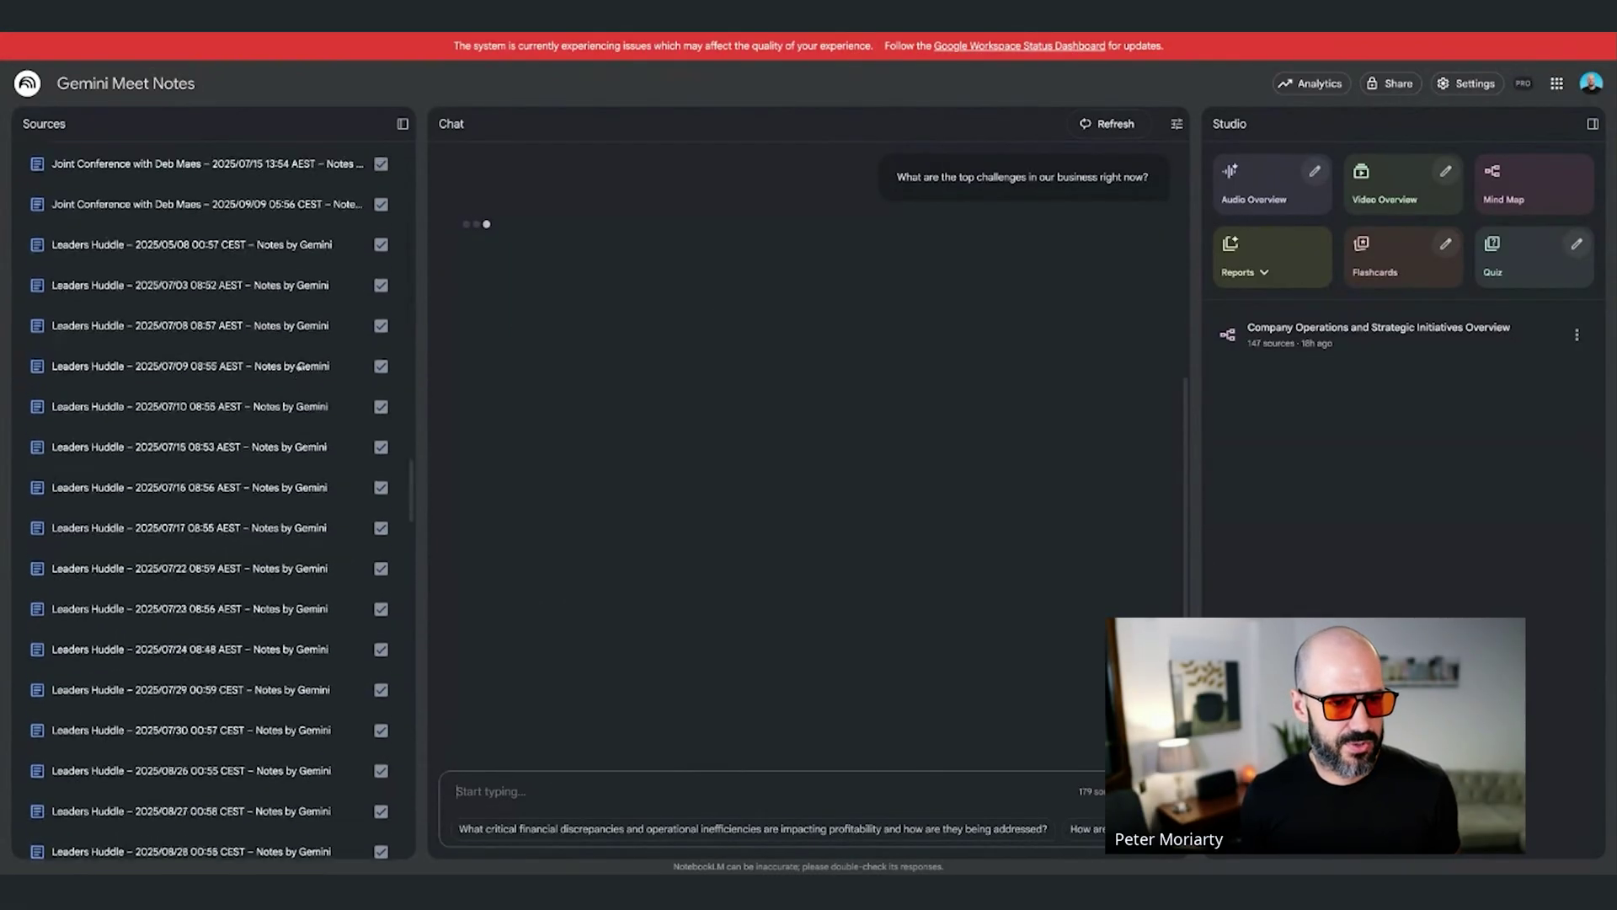
pyautogui.scroll(15, 298, 366)
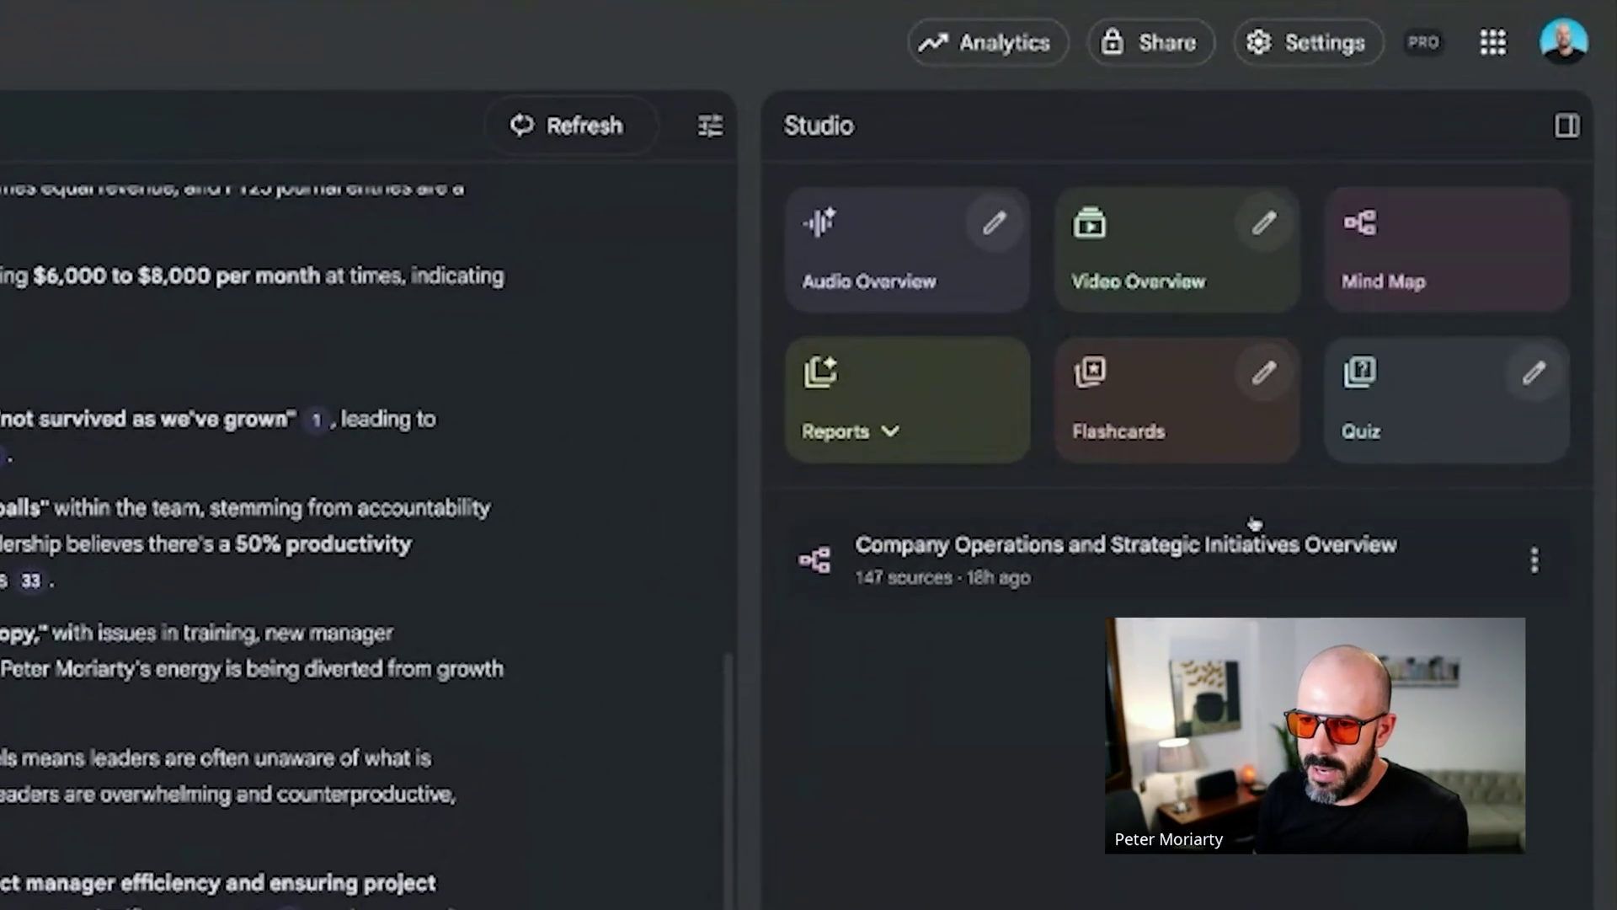
# Open the saved operations mind map and expand Product Development & Offerings and Sales & Customer Engagement
pyautogui.click(1255, 530)
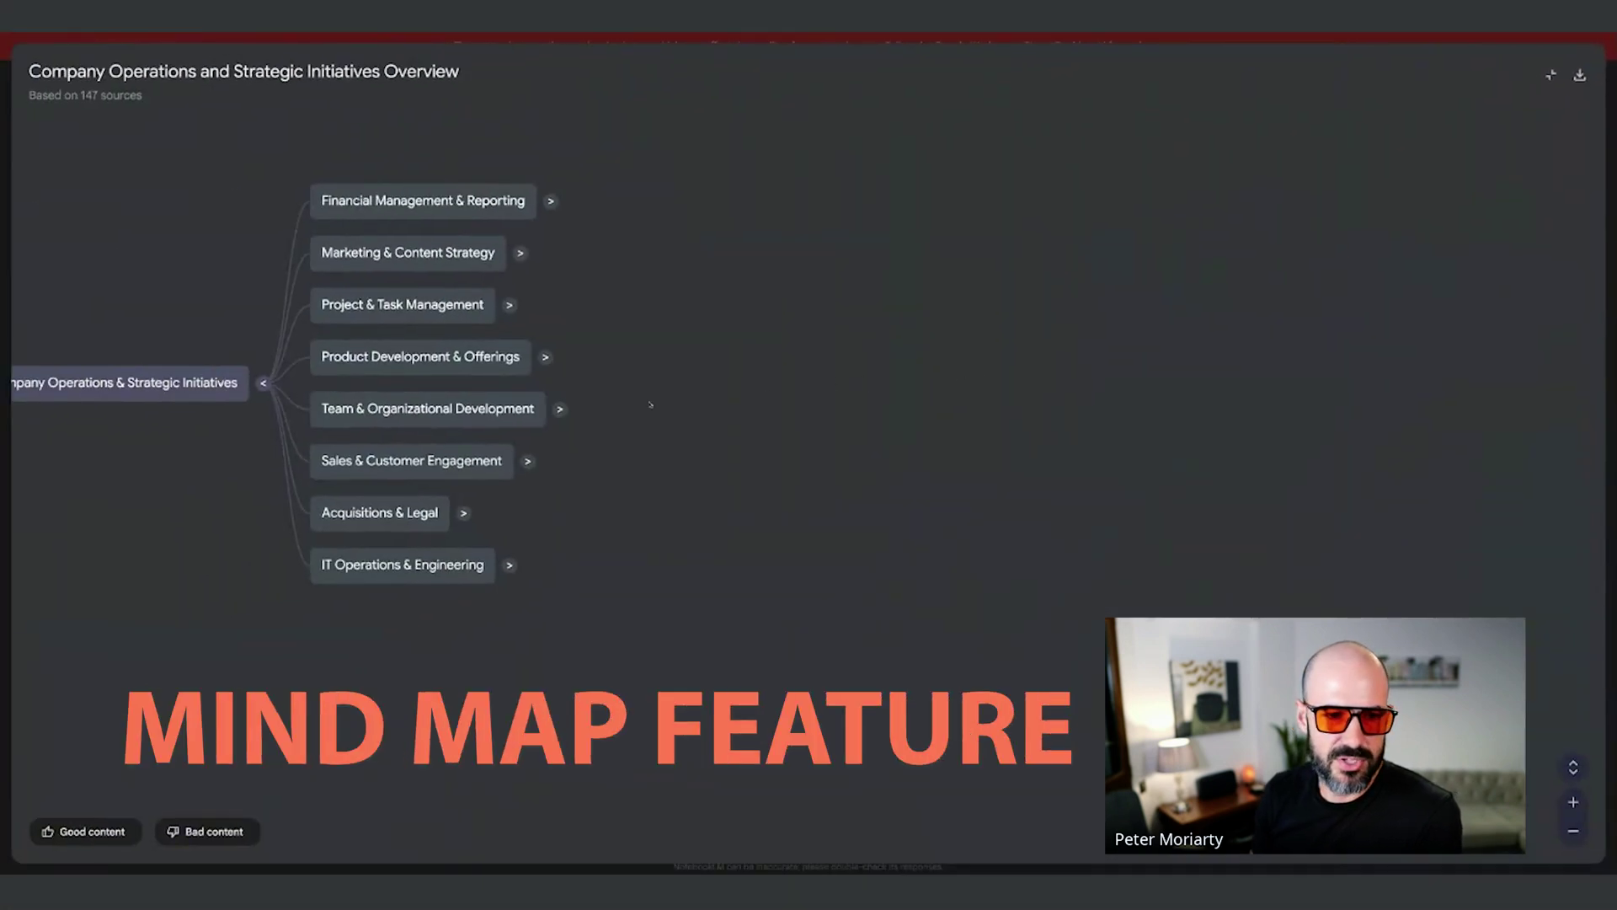
pyautogui.moveTo(650, 404); pyautogui.dragTo(890, 408)
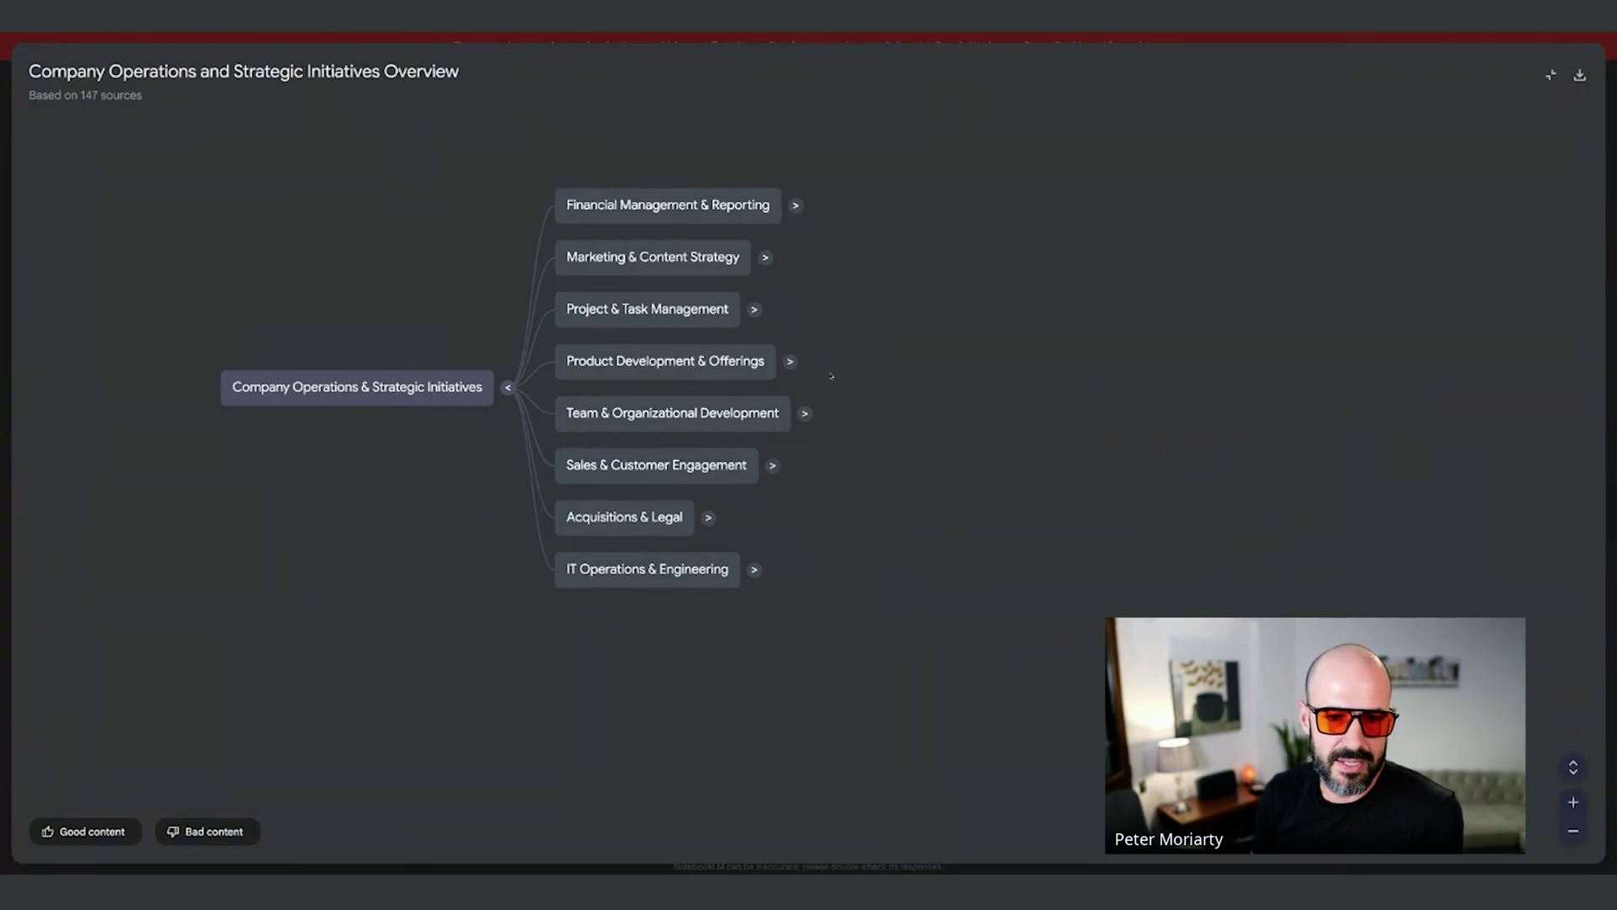
pyautogui.click(791, 362)
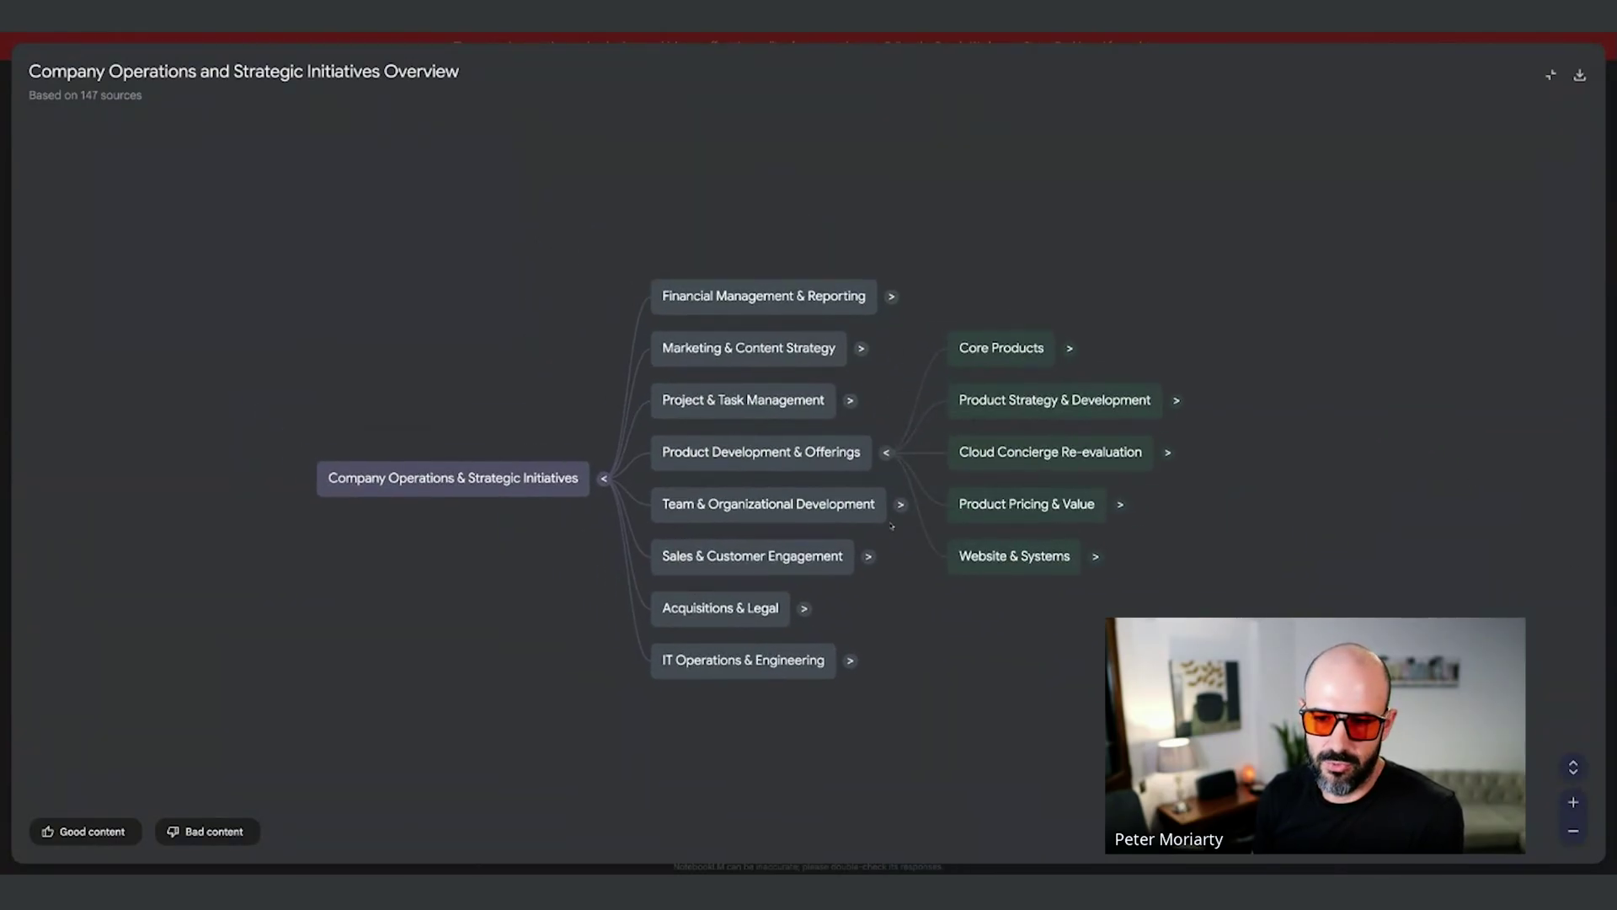
pyautogui.click(869, 555)
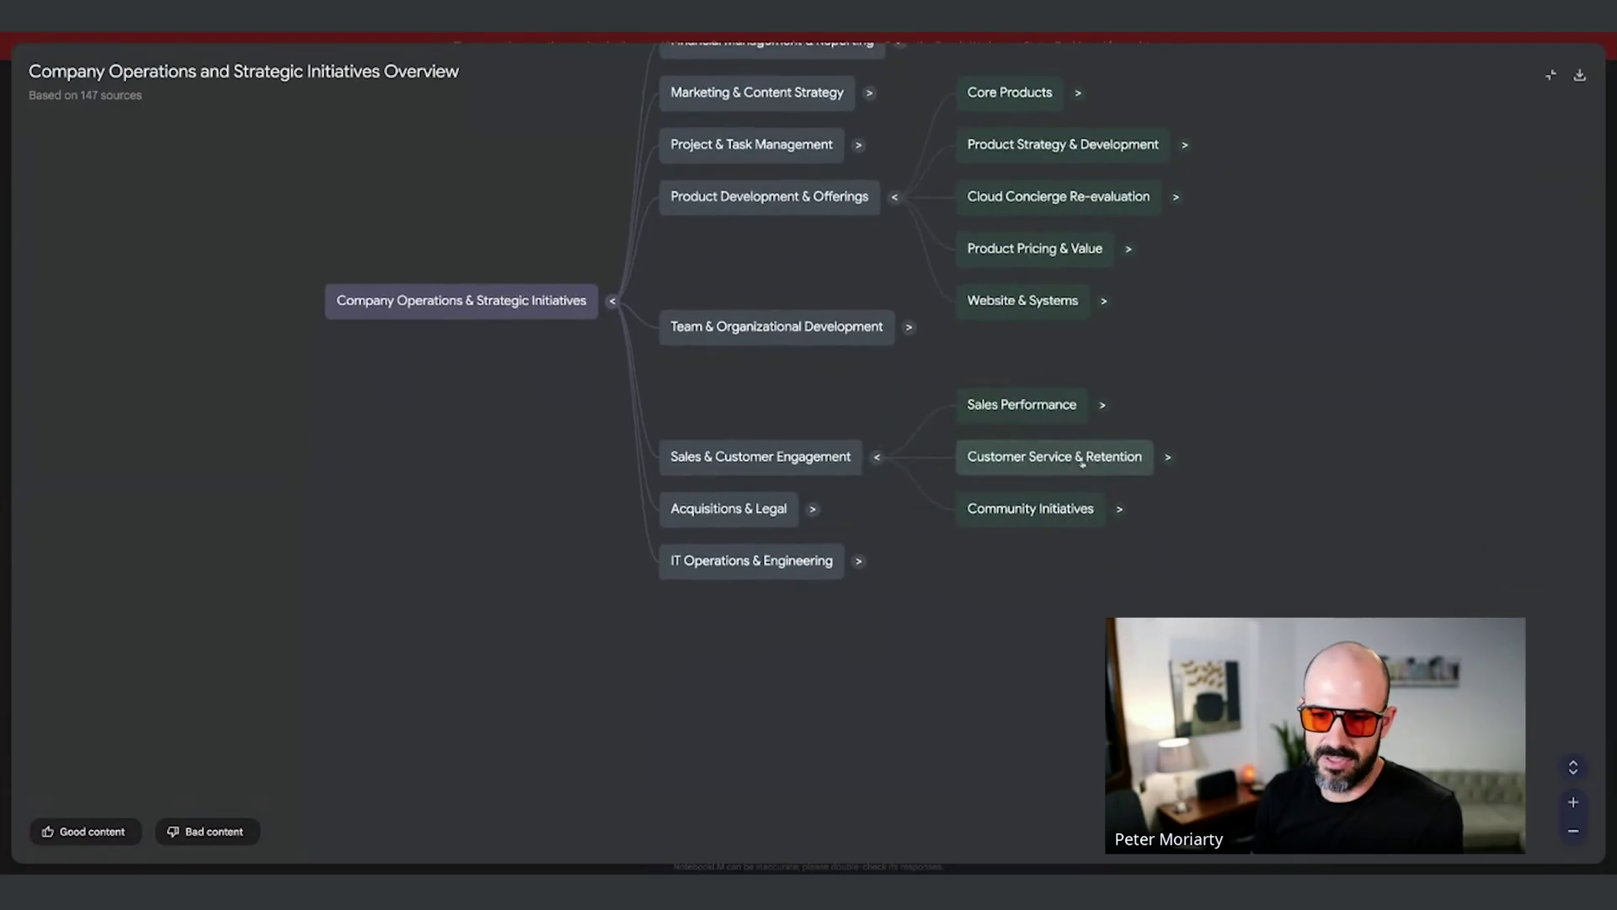